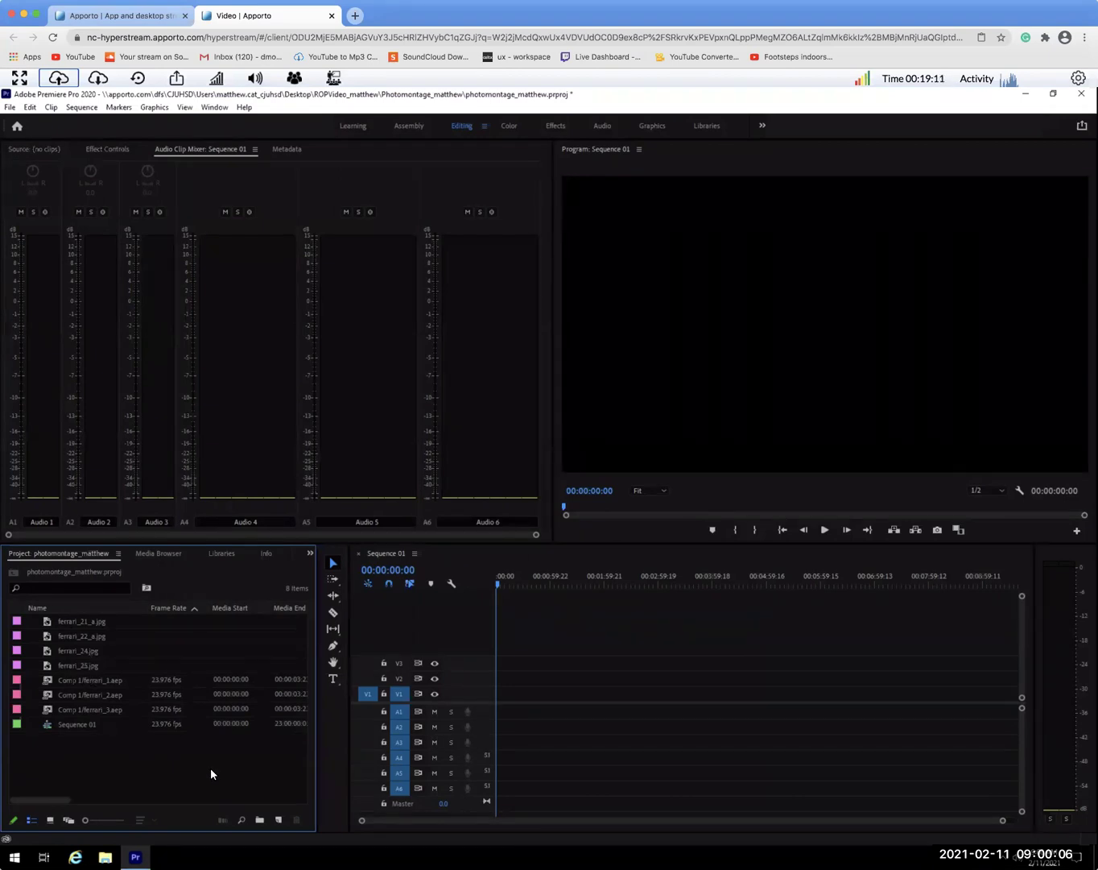
- Save the project and place Comp 1/ferrari_1.aep, ferrari_2.aep and ferrari_3.aep back to back on V1 from the sequence start
key("ctrl+s")
left_click_drag(49, 684, 498, 695)
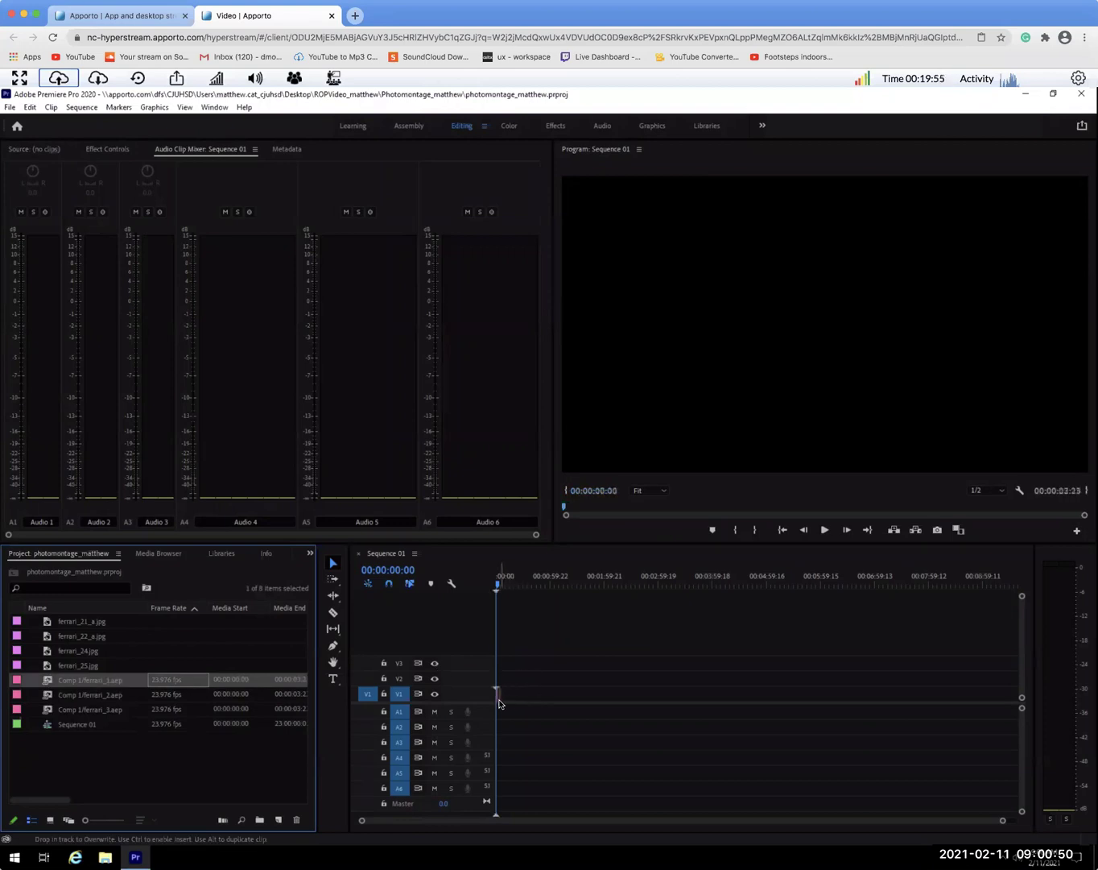
left_click_drag(361, 821, 630, 825)
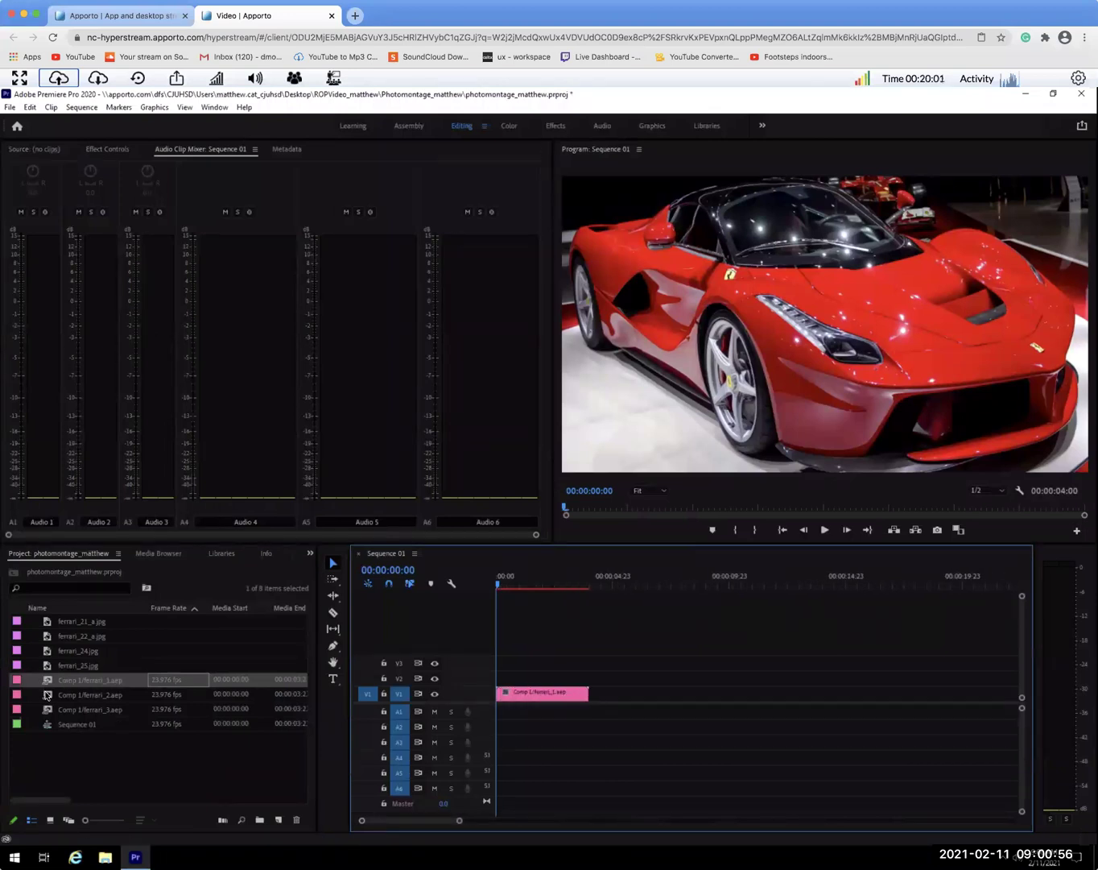
left_click_drag(48, 694, 595, 699)
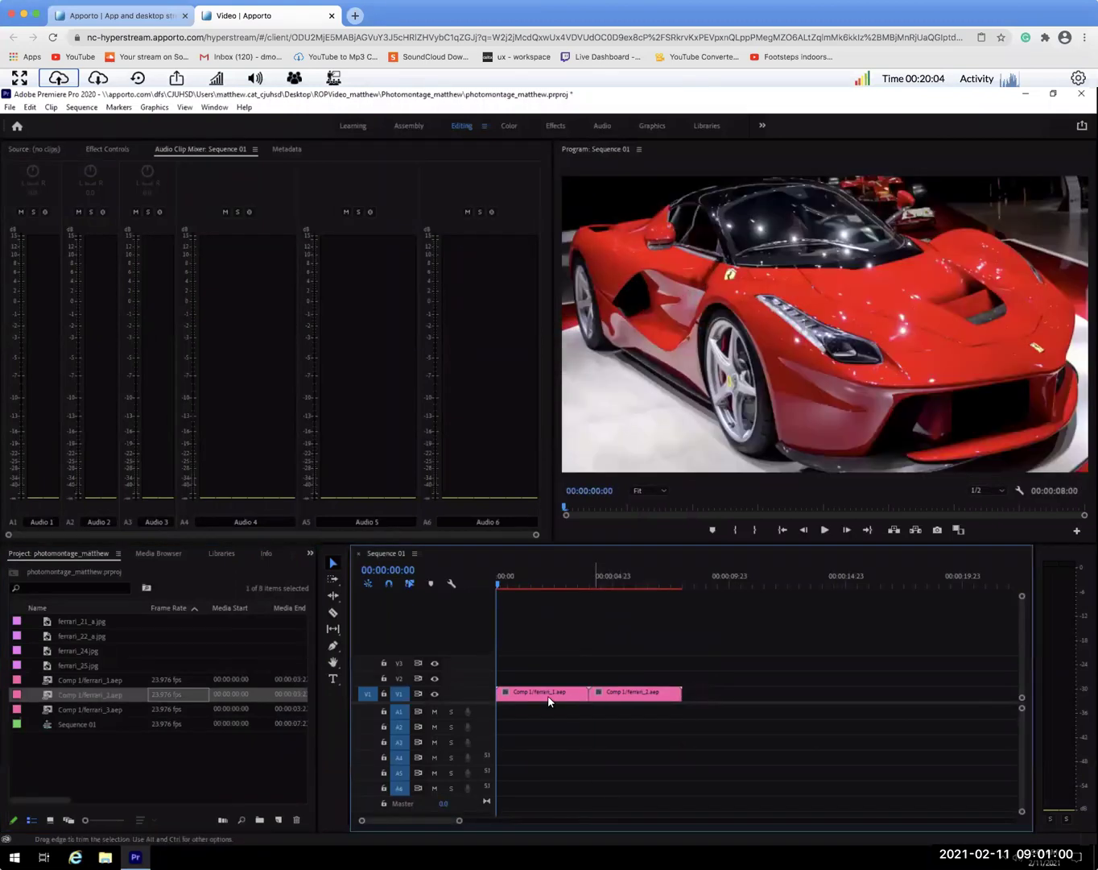
left_click_drag(46, 708, 684, 703)
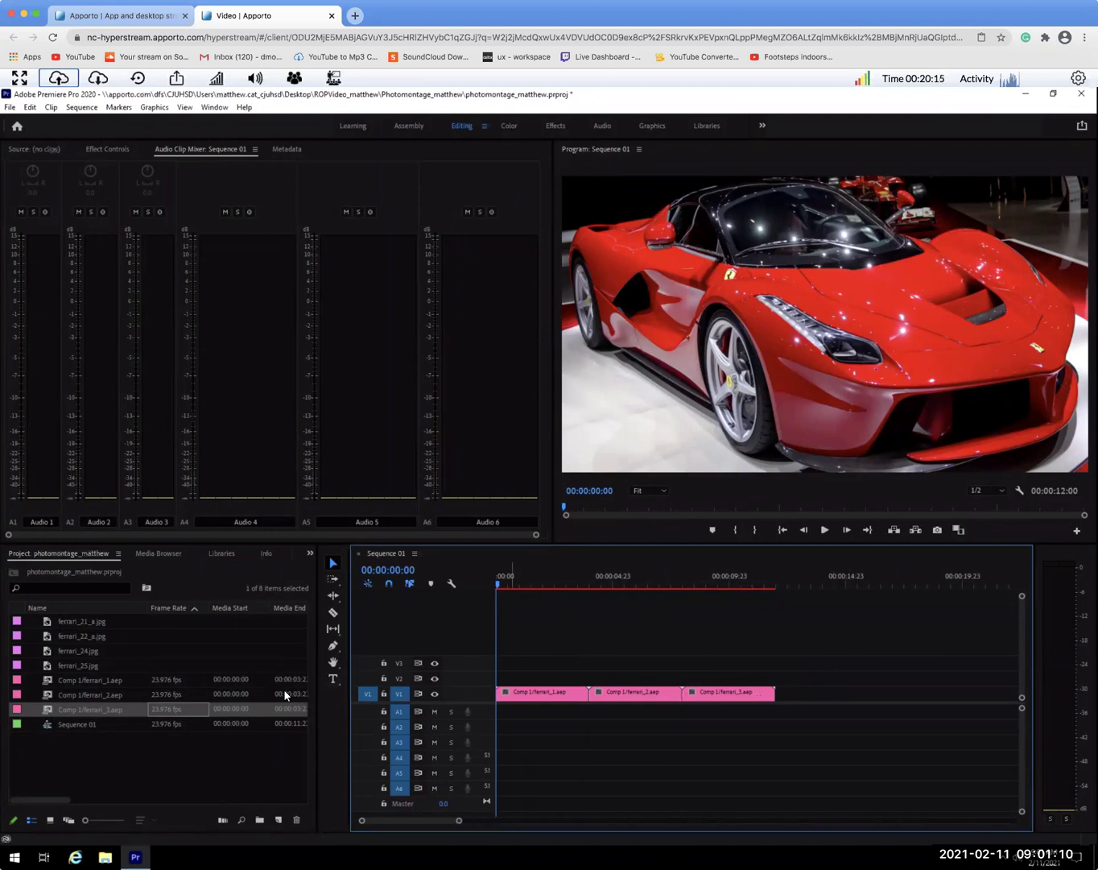
- Append ferrari_21_a.jpg, ferrari_22_a.jpg, ferrari_24.jpg and ferrari_25.jpg in that order after the three comps on V1
left_click_drag(81, 620, 780, 705)
left_click_drag(45, 636, 899, 697)
mouse_move(426, 821)
left_mouse_down()
mouse_move(440, 819)
mouse_move(429, 820)
left_mouse_up()
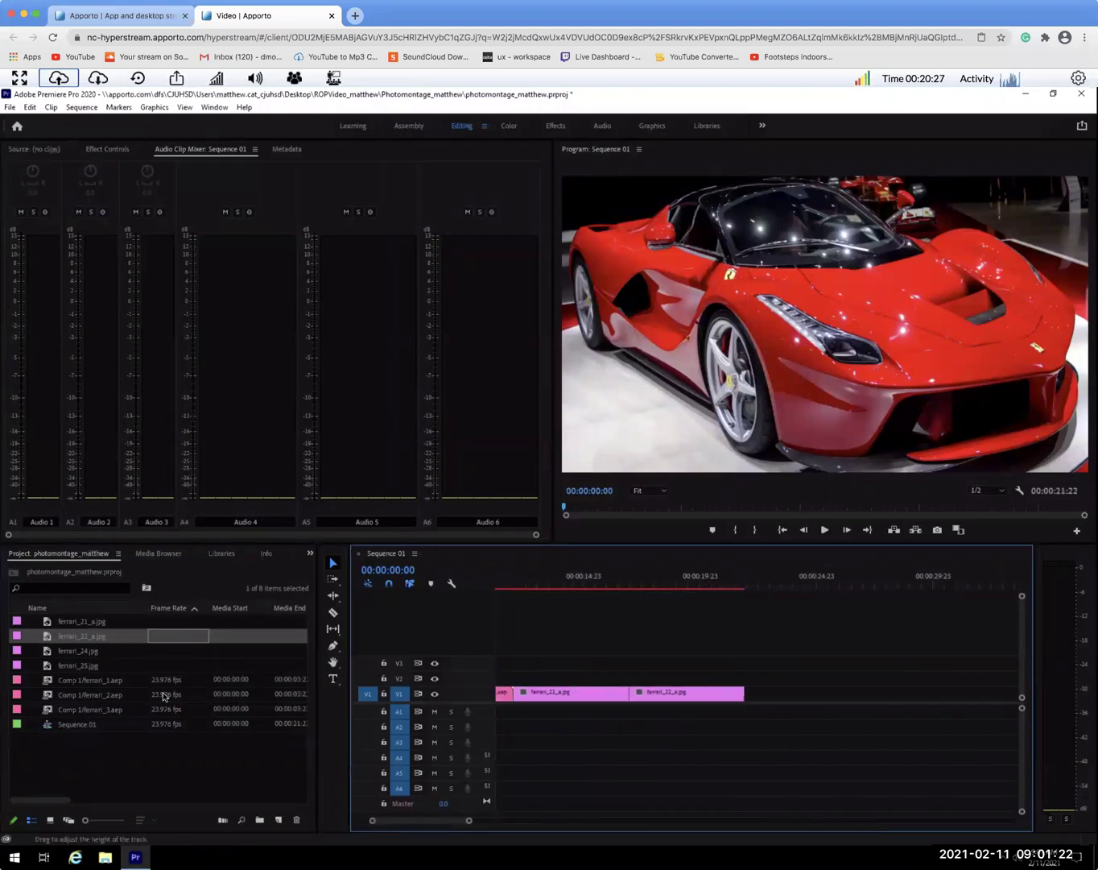
left_click_drag(258, 651, 755, 701)
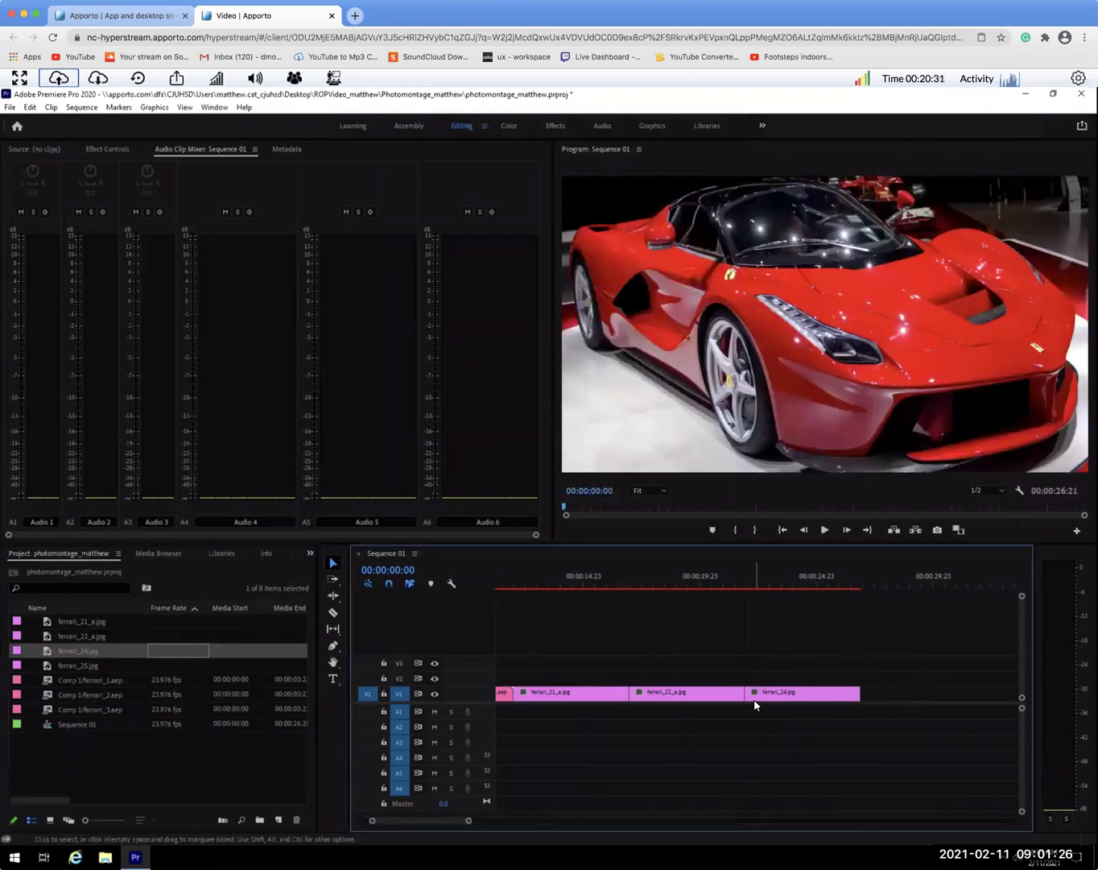
left_click(45, 666)
left_click_drag(46, 665, 862, 700)
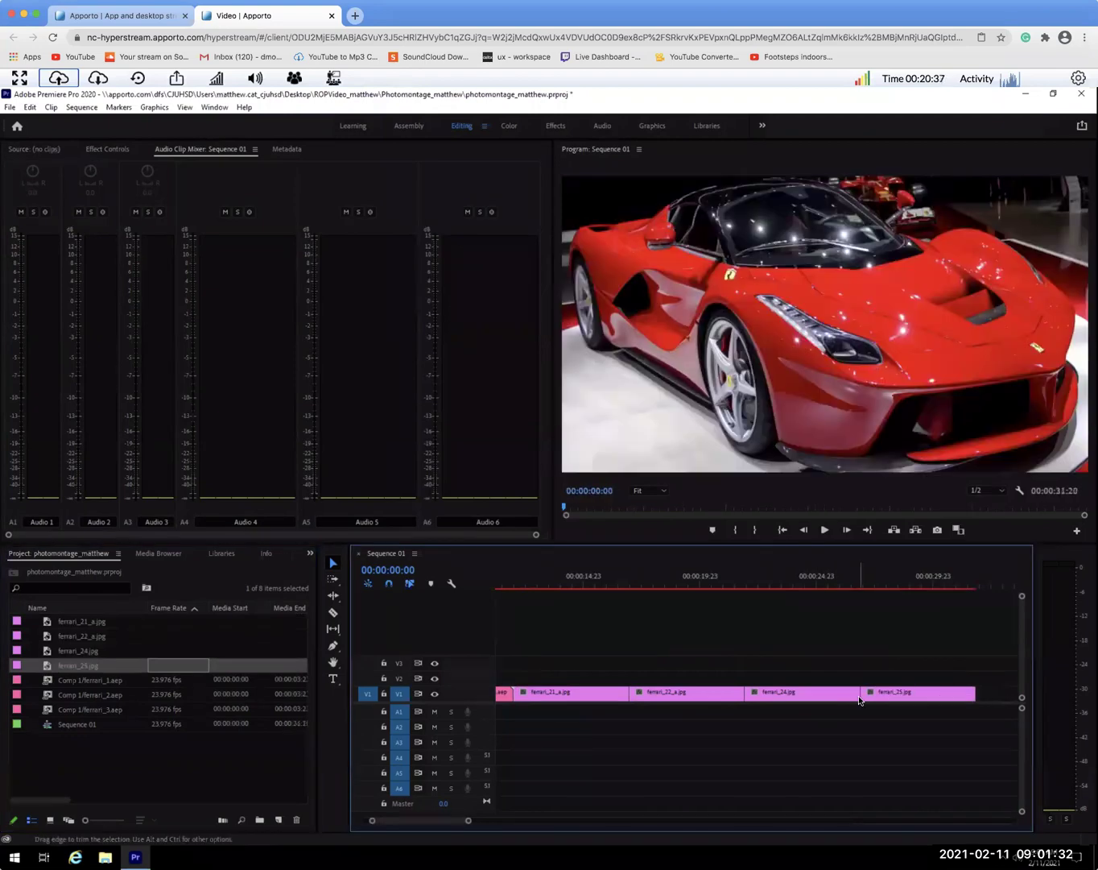
- Scrub through the assembled clips in Sequence 01 and save the project
left_click(917, 582)
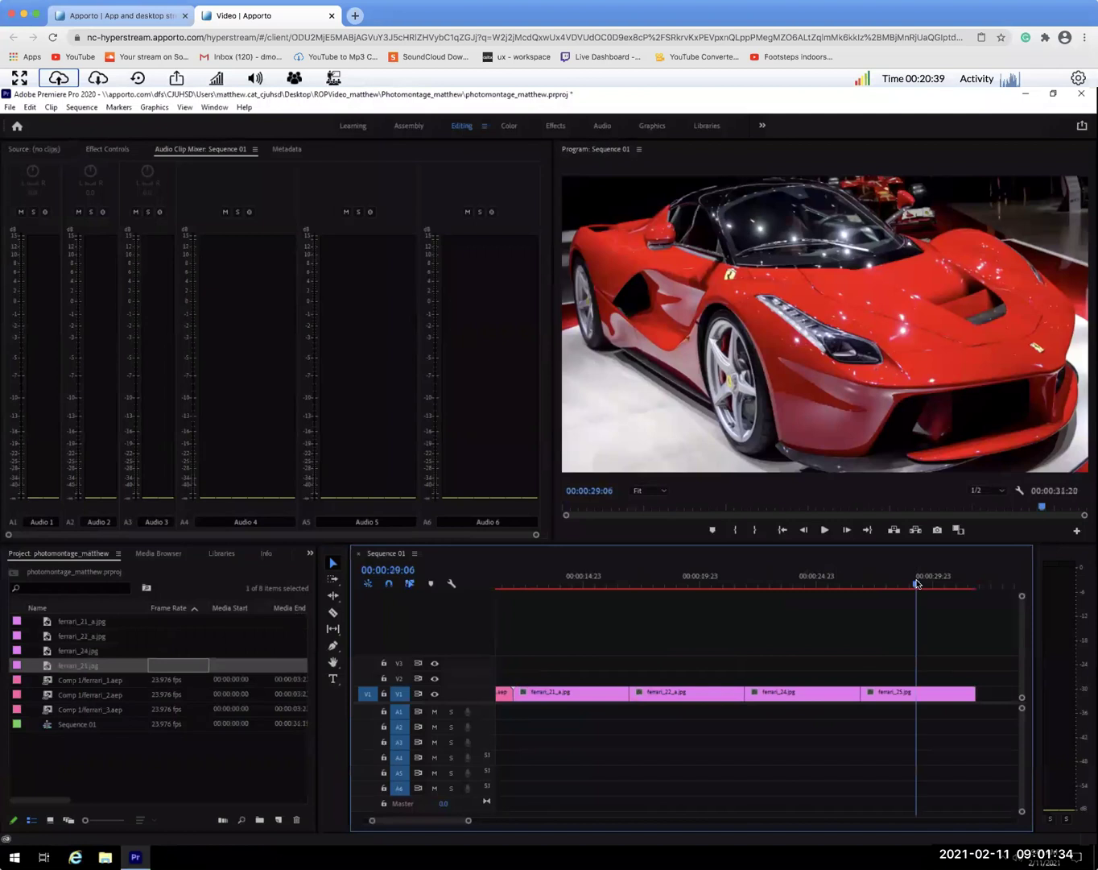
left_click_drag(917, 583, 397, 624)
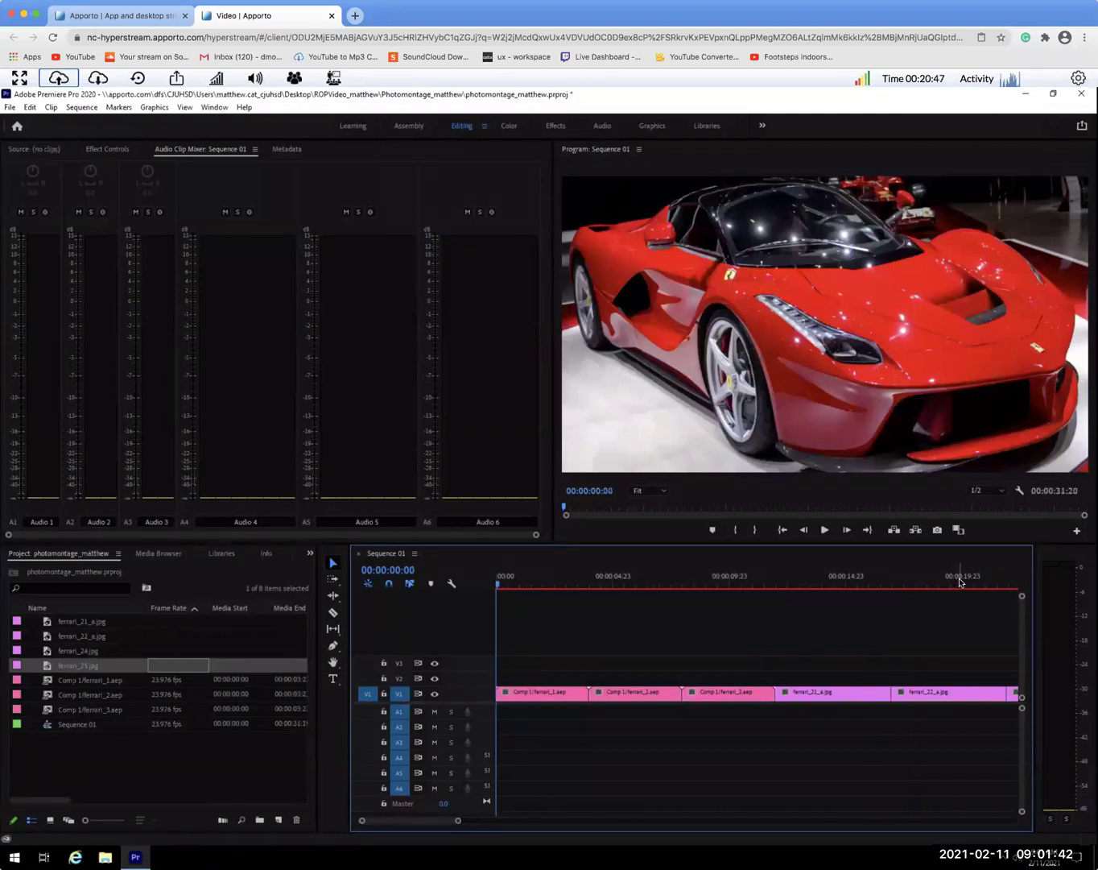
left_click_drag(1035, 582, 954, 609)
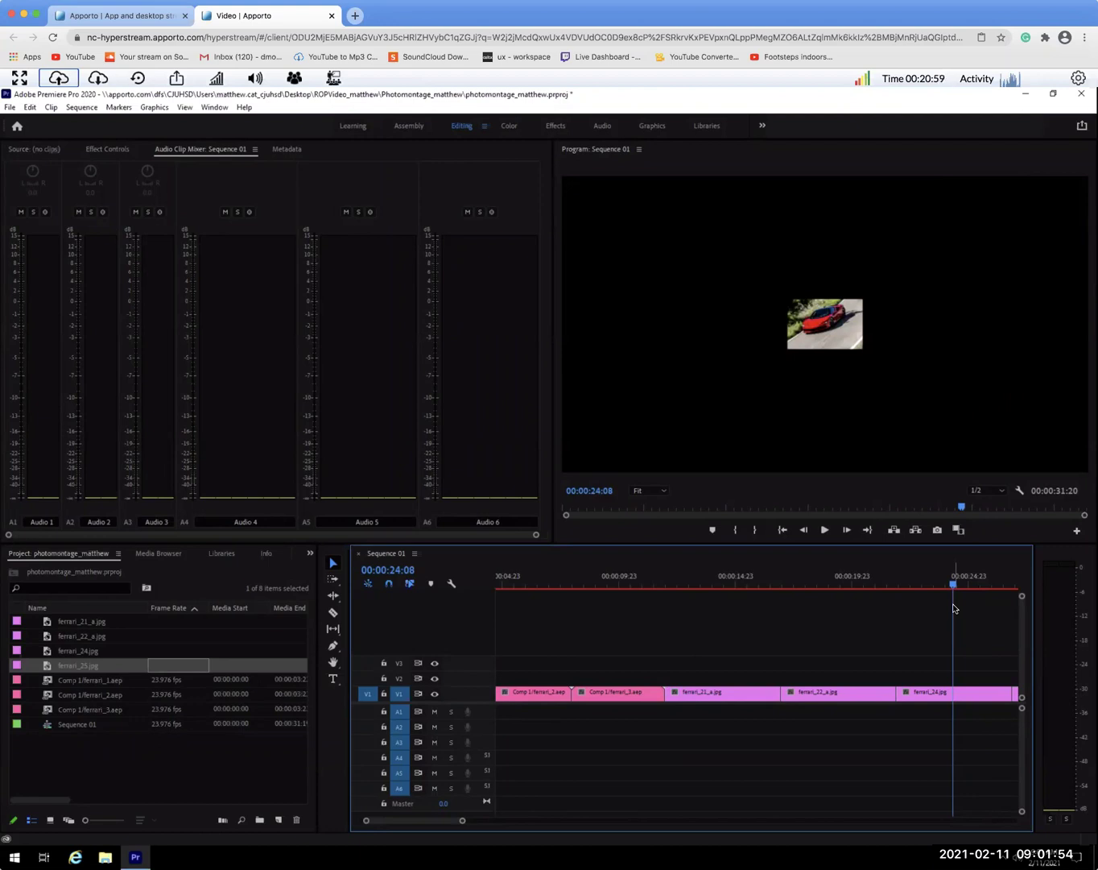
left_click_drag(913, 586, 936, 593)
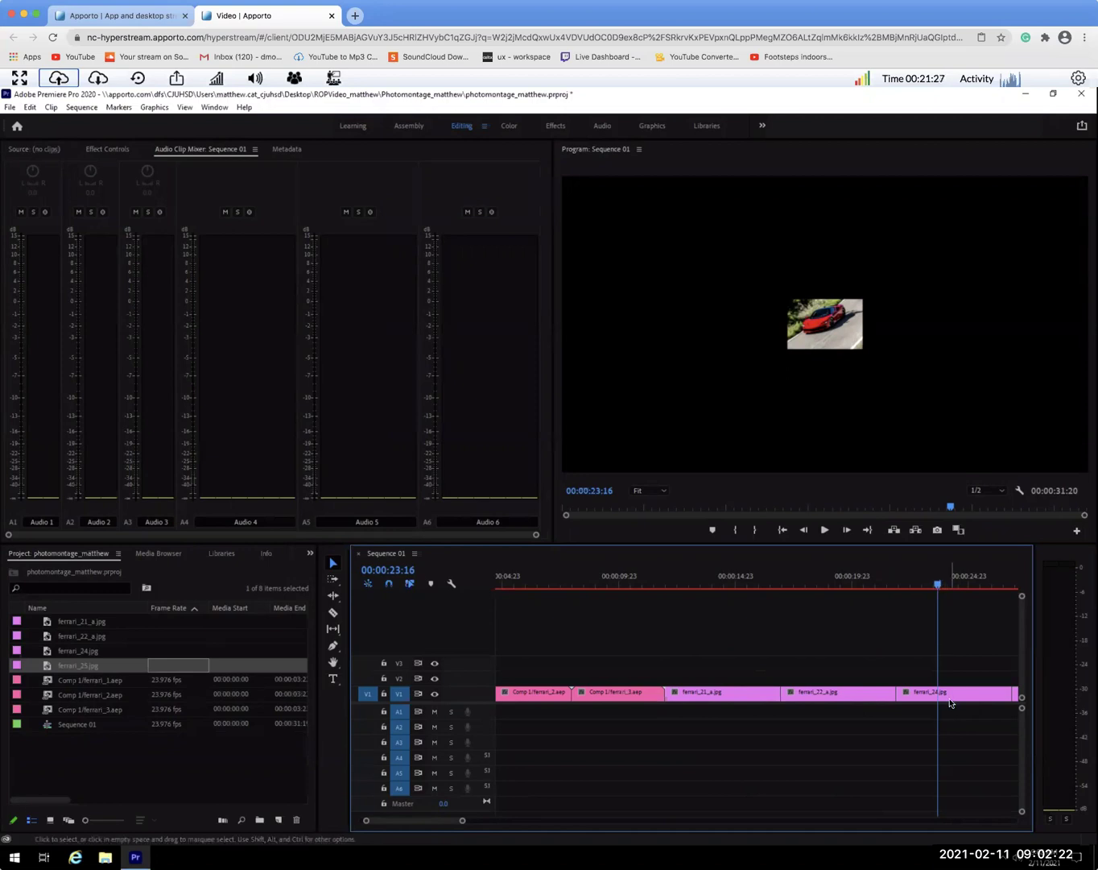
mouse_move(949, 703)
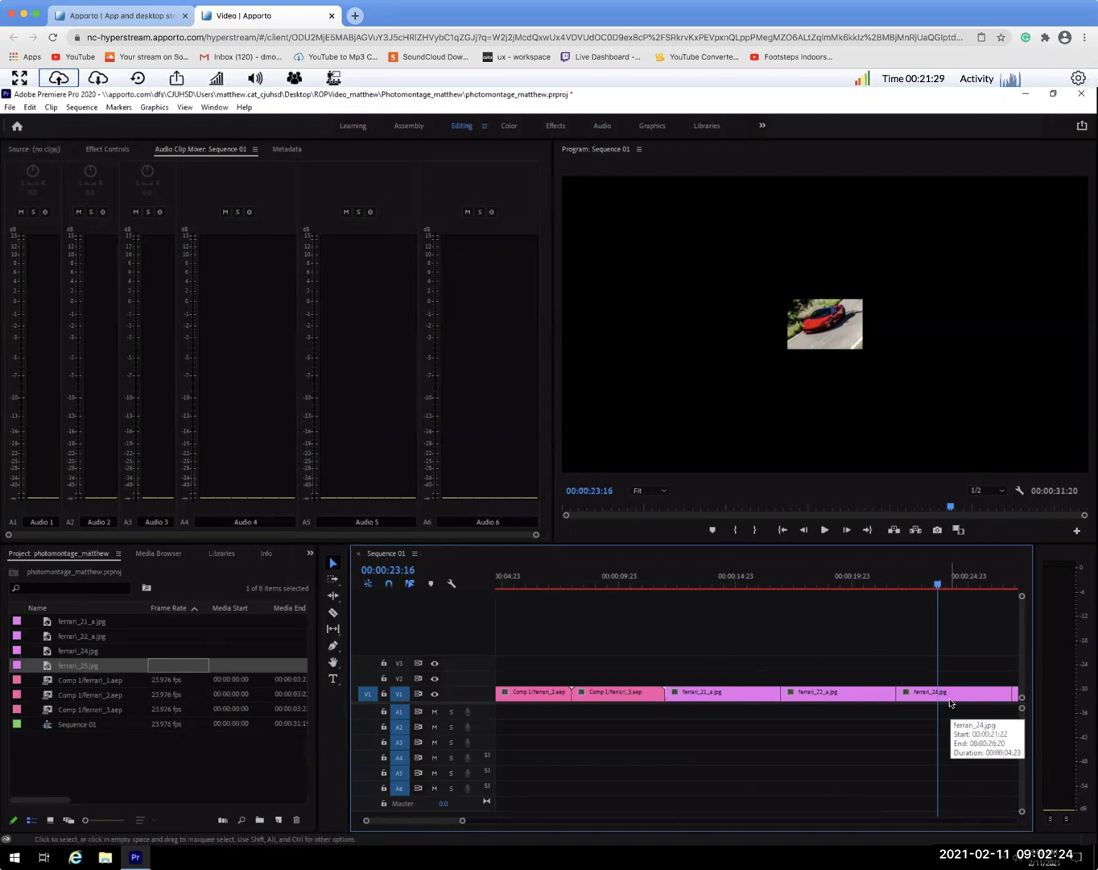
key("ctrl+s")
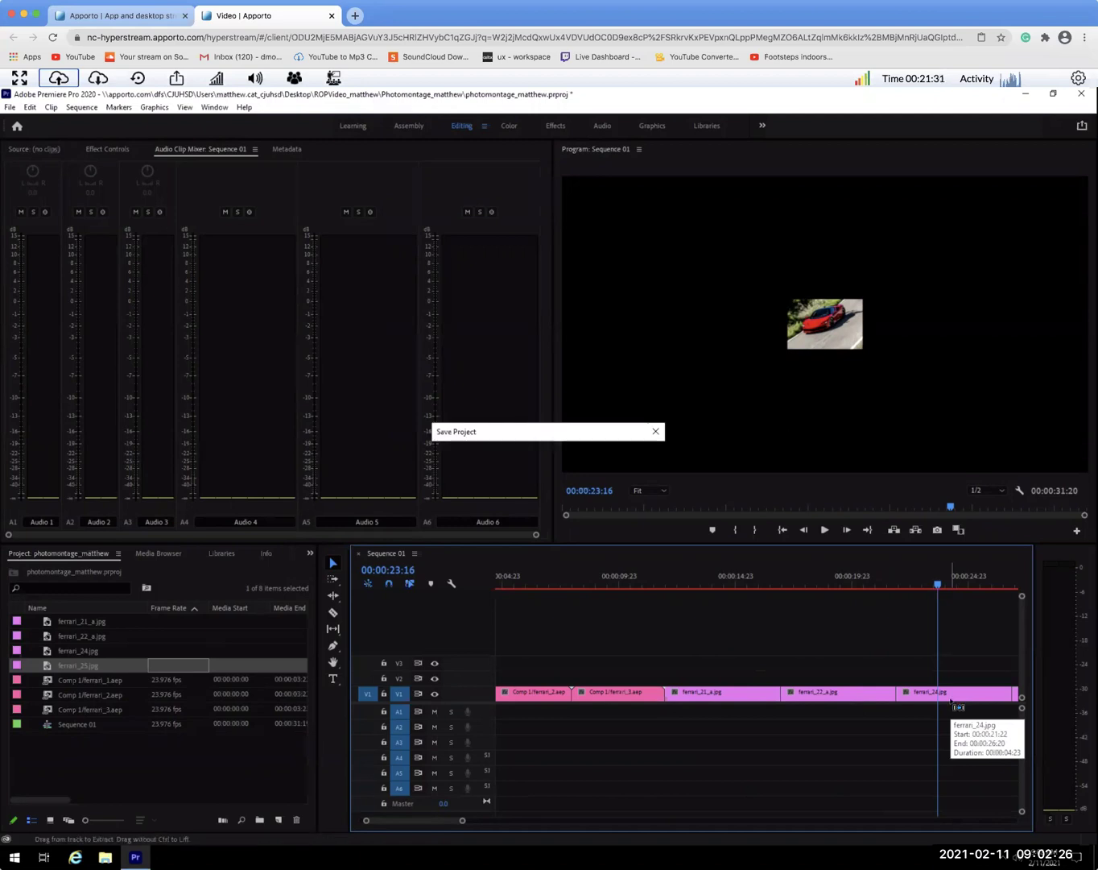
left_click(120, 768)
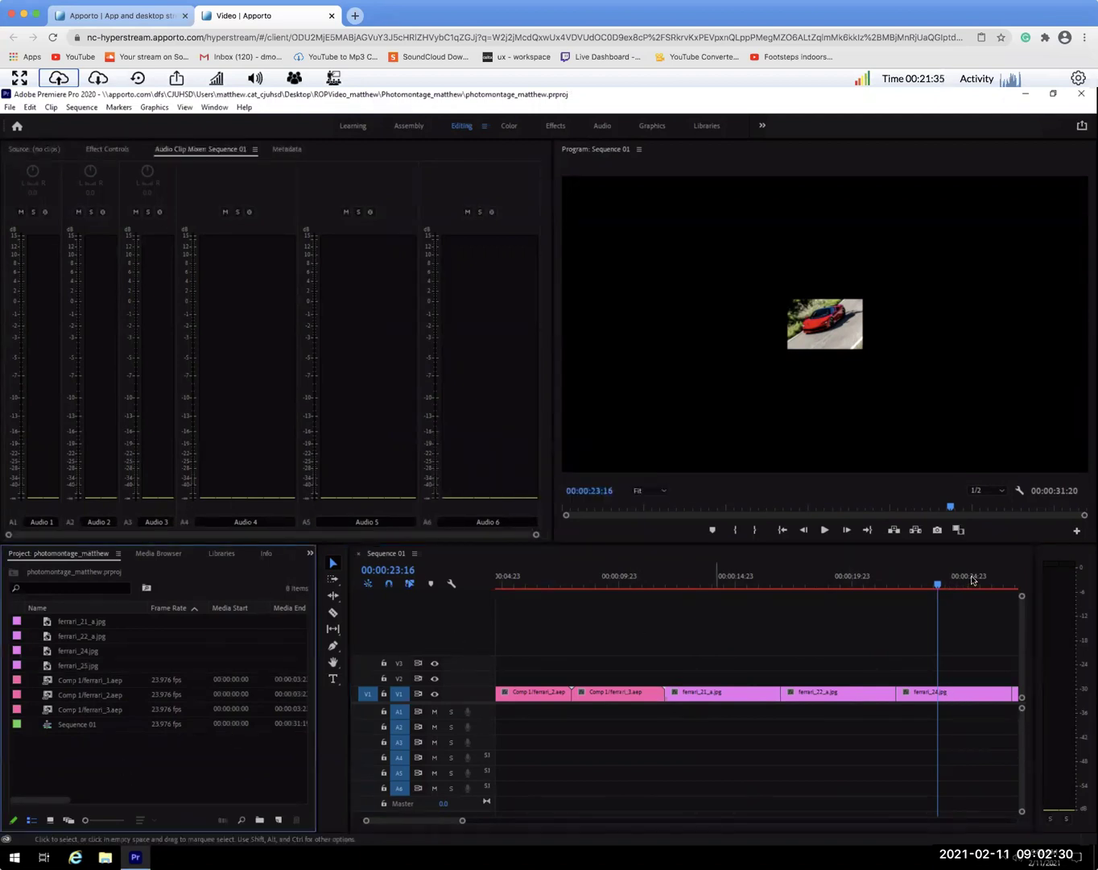
- Return the playhead to the sequence start and scale the timeline to show all seven clips
left_click(766, 583)
left_click_drag(510, 590, 333, 618)
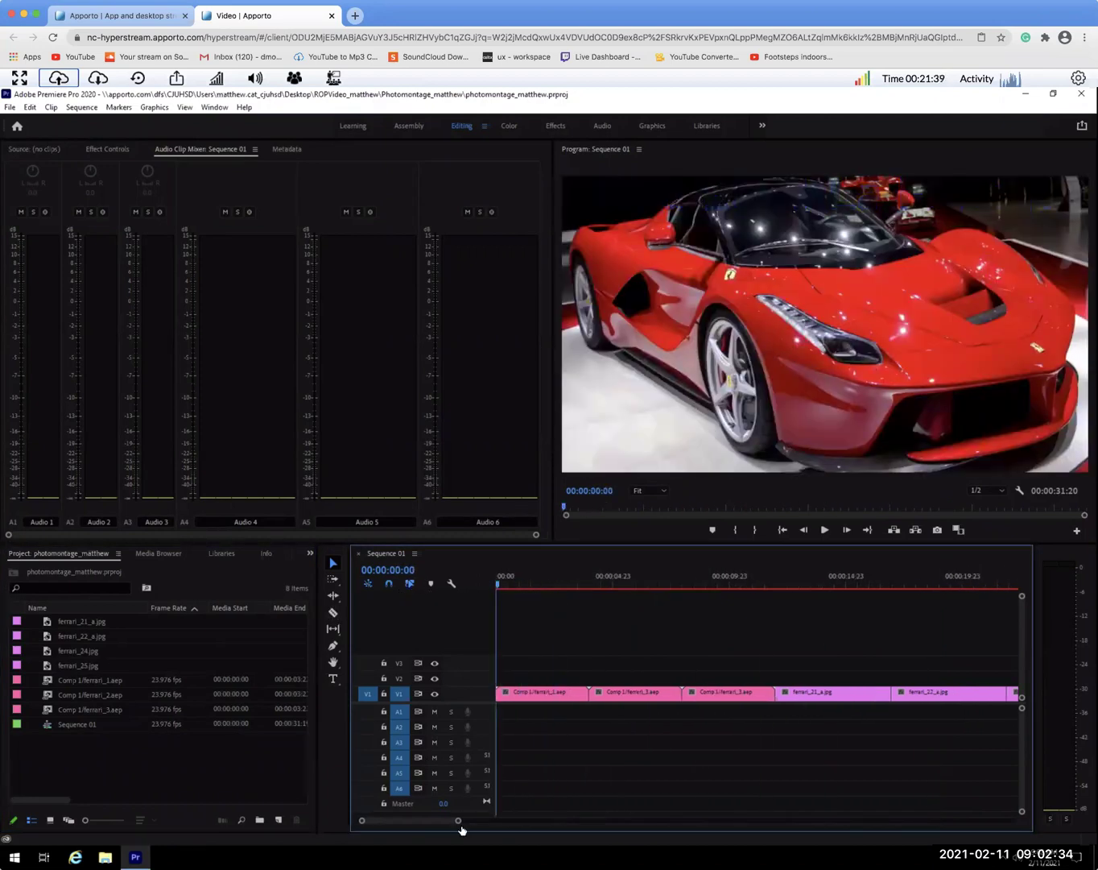
left_click_drag(458, 820, 515, 826)
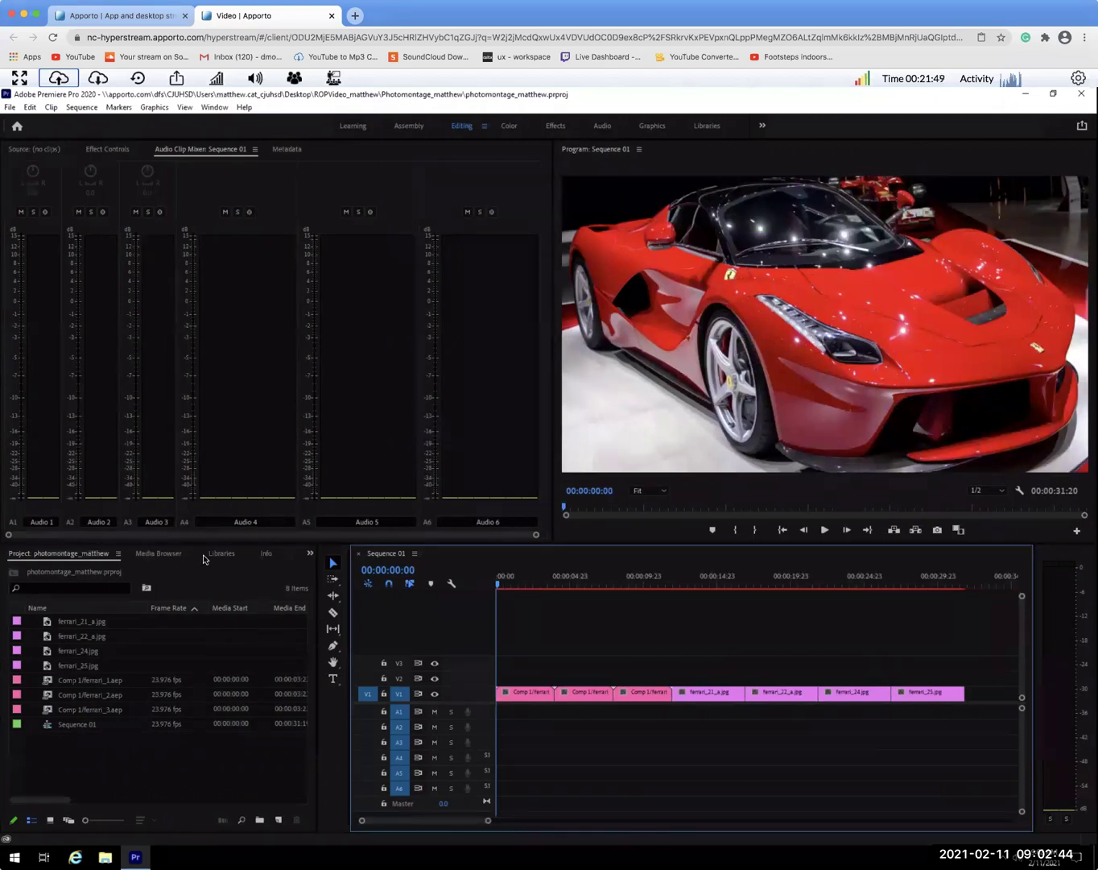
- Apply the Cube Spin video transition from the 3D Motion group to the start of the first comp clip on V1
left_click(166, 555)
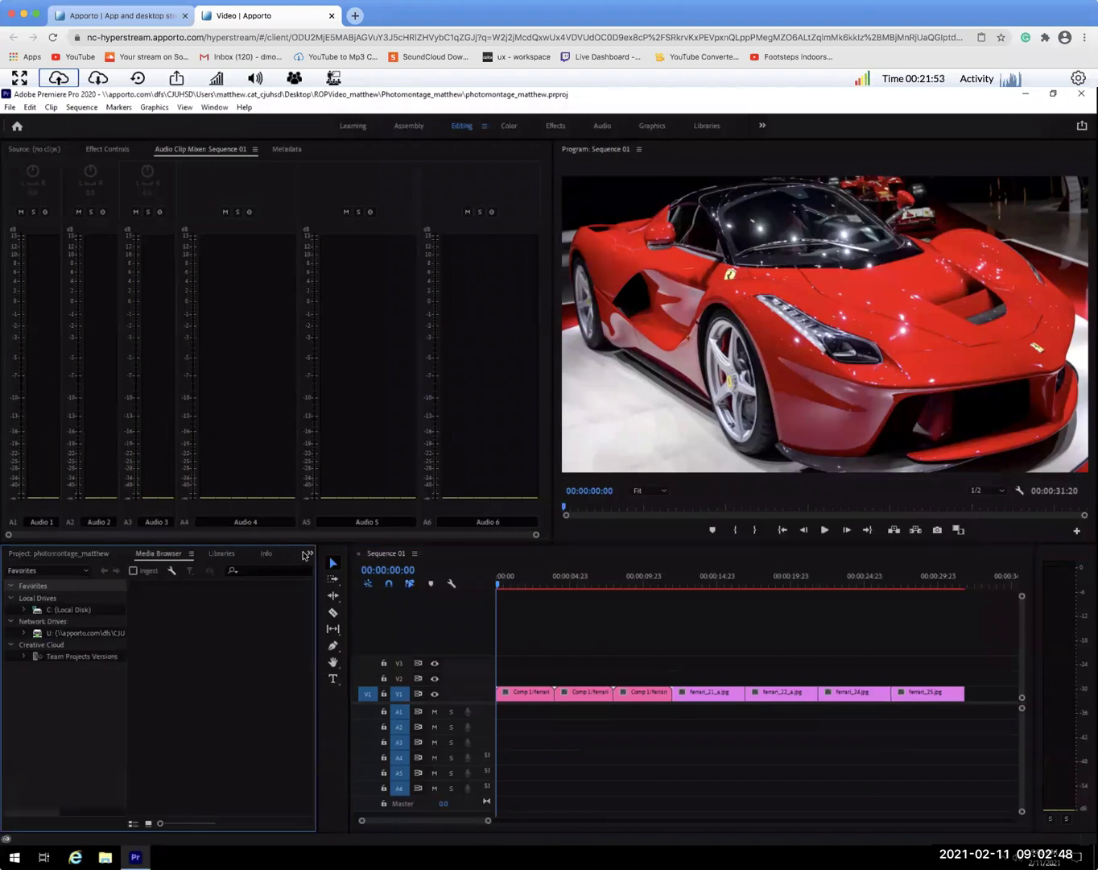
left_click(308, 555)
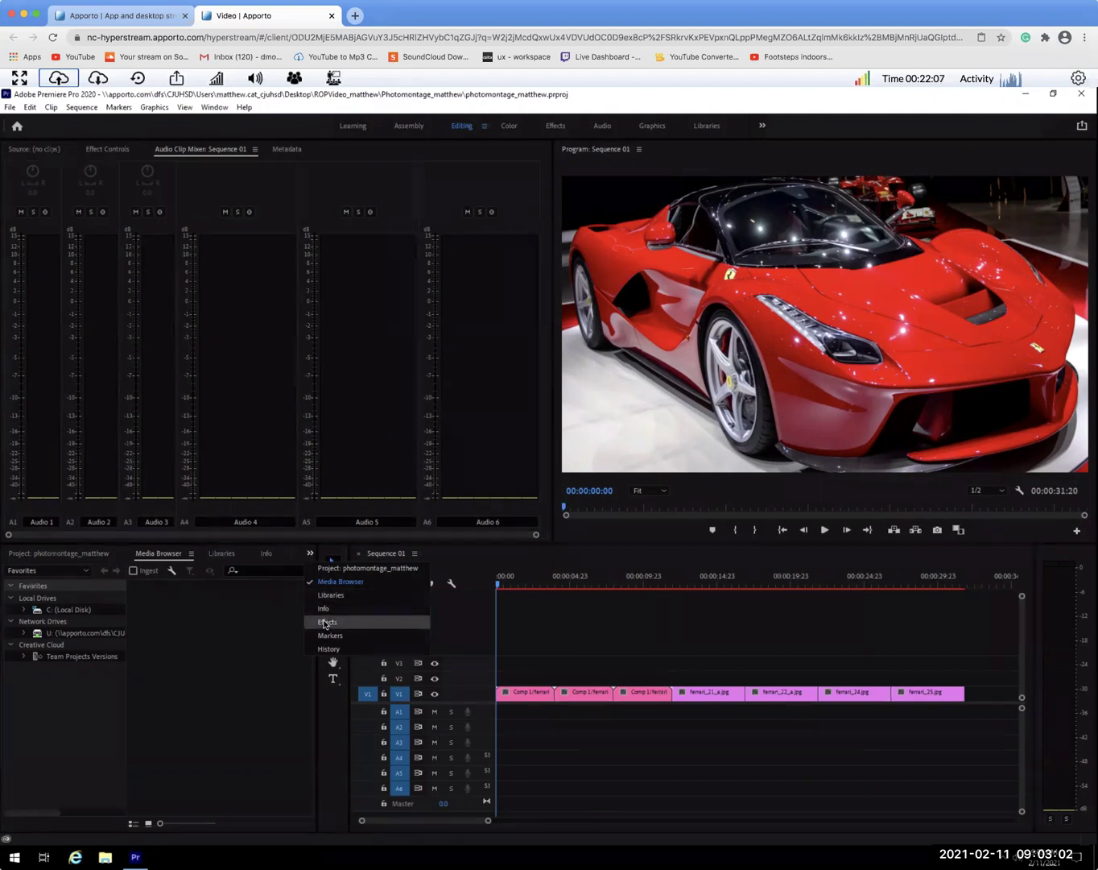
left_click(325, 621)
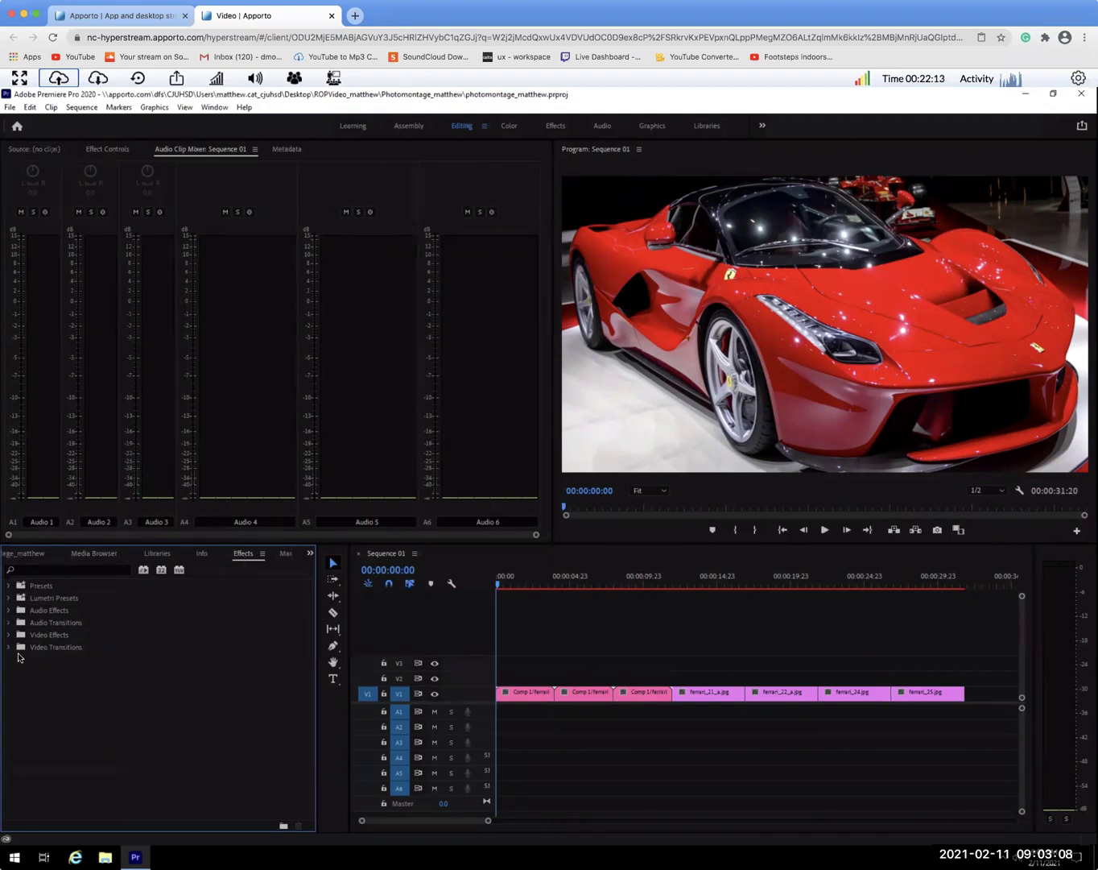
left_click(9, 647)
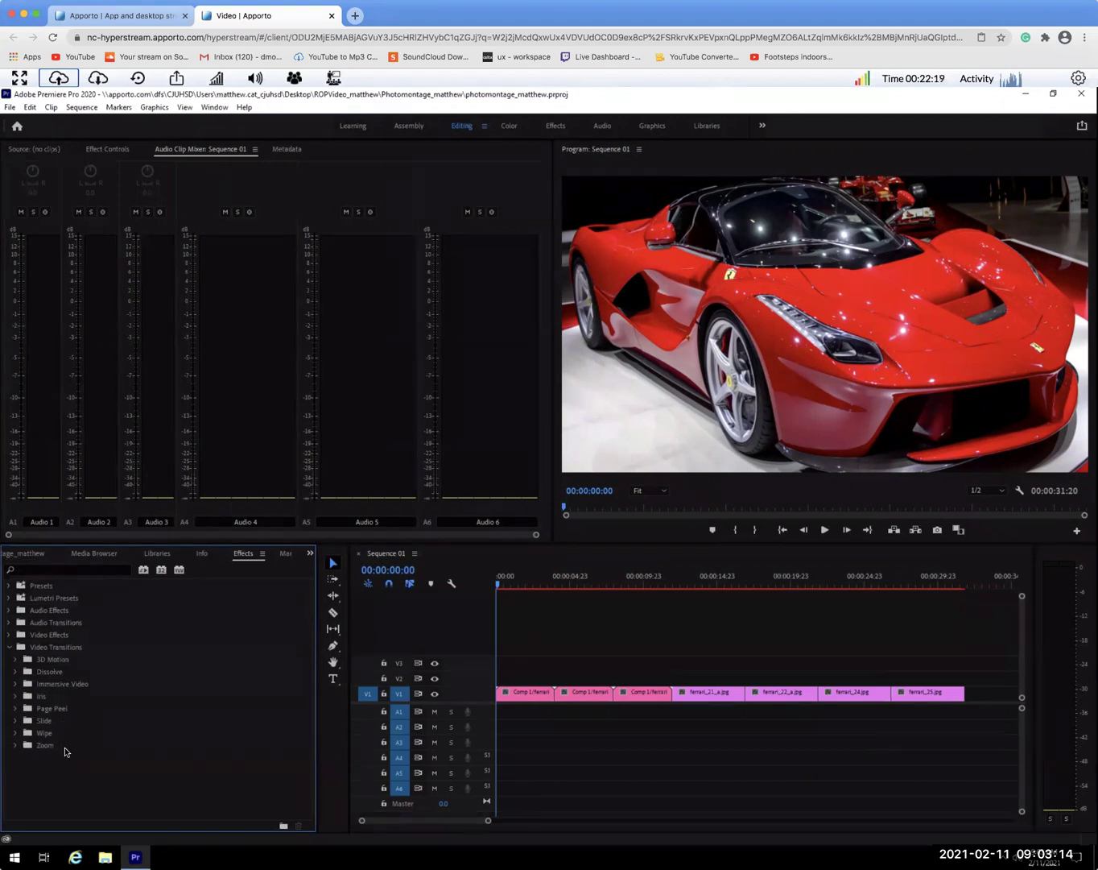
left_click(14, 660)
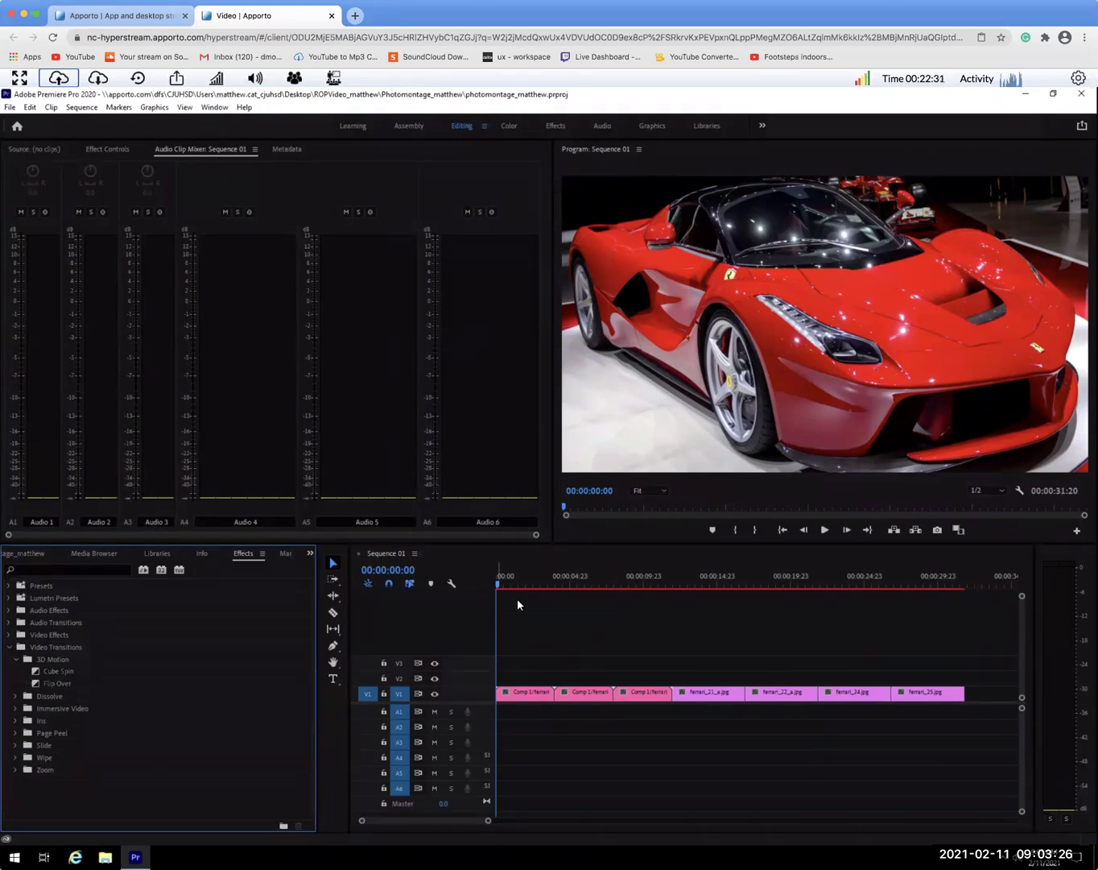
left_click(496, 584)
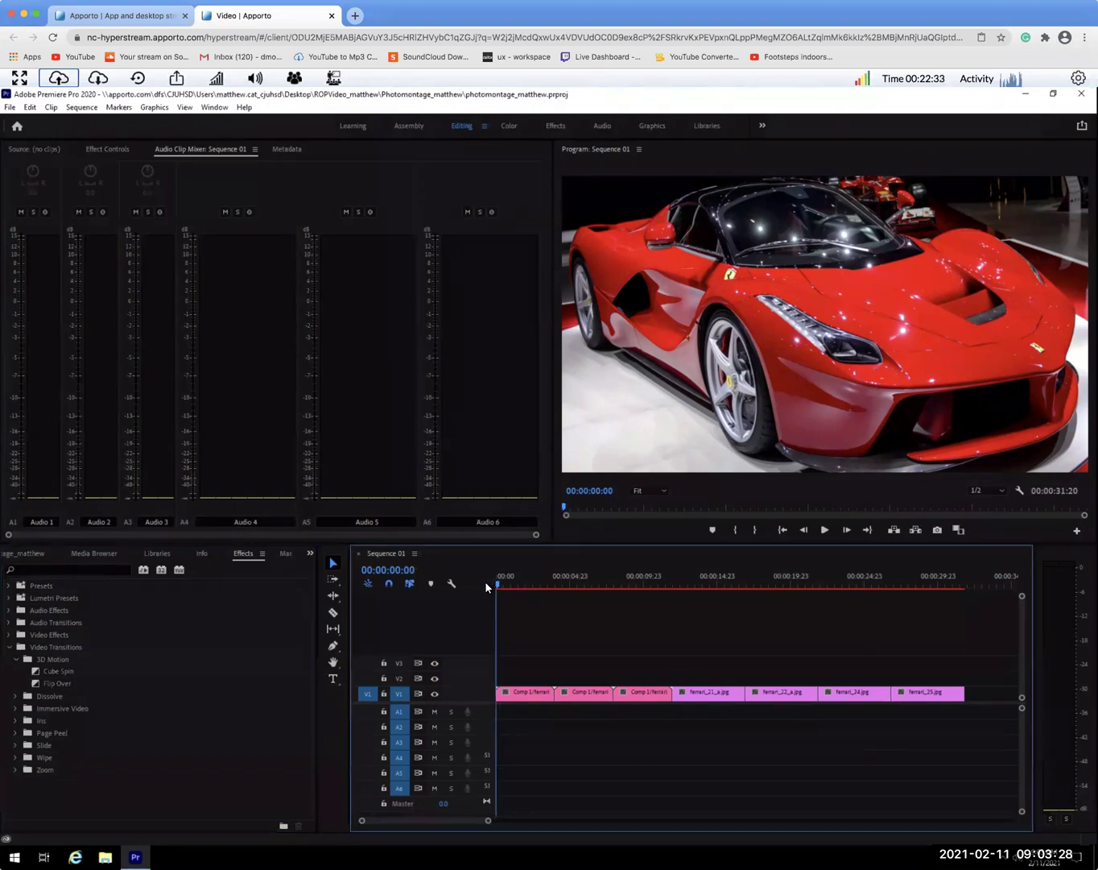
left_click_drag(486, 588, 463, 596)
left_click_drag(35, 672, 500, 701)
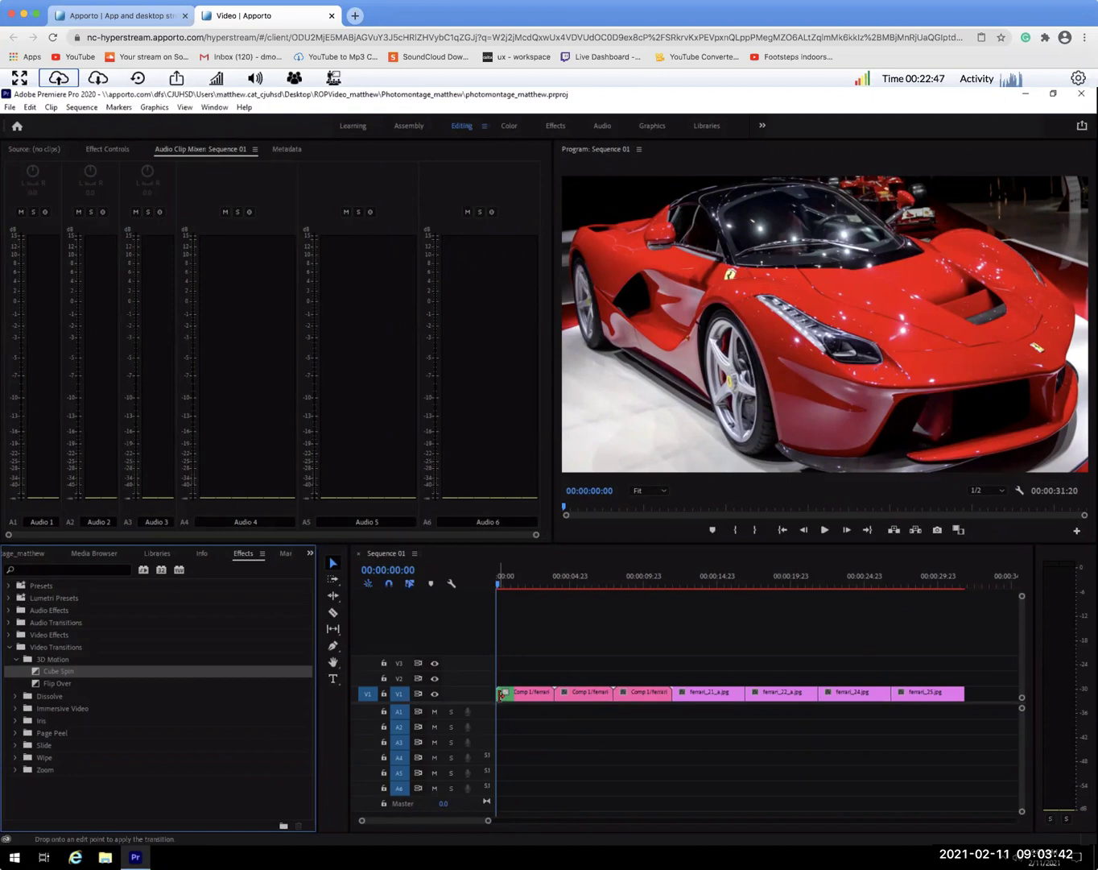
left_click_drag(500, 694, 499, 695)
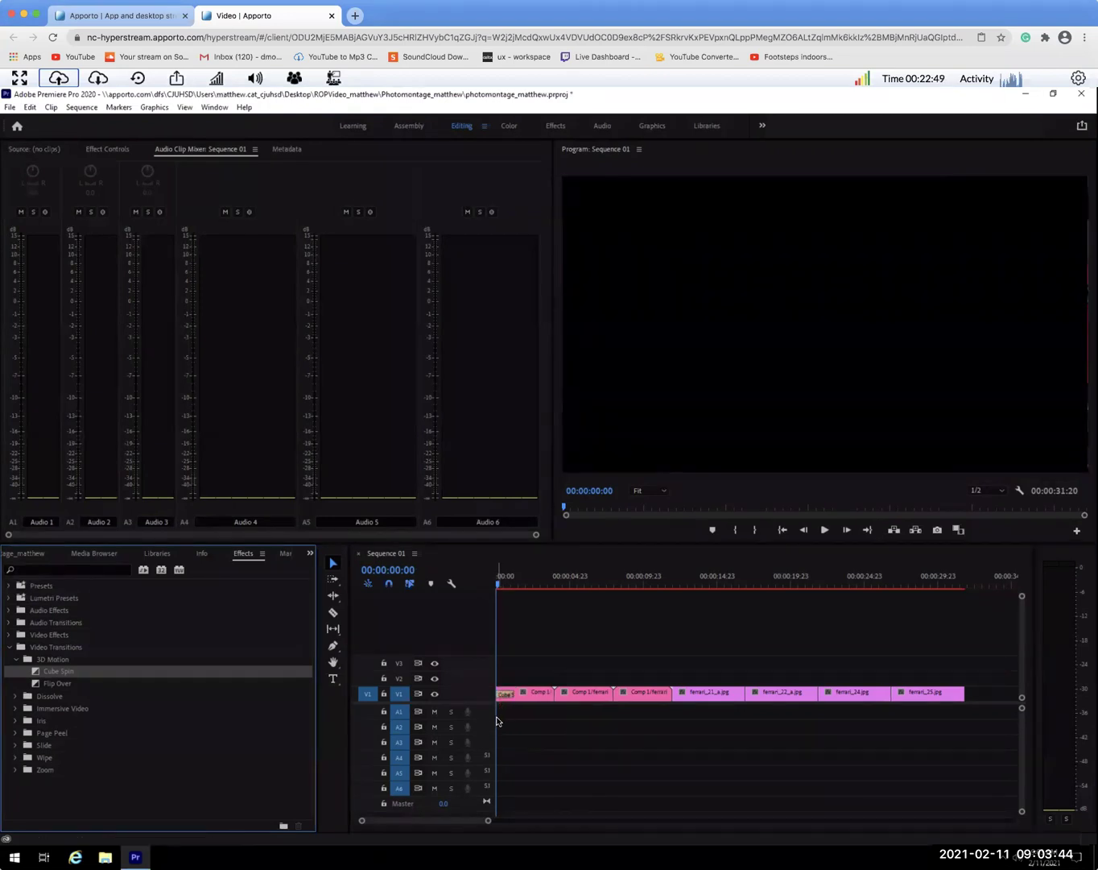
- Play the sequence from its start to preview the opening Cube Spin transition
left_click(496, 583)
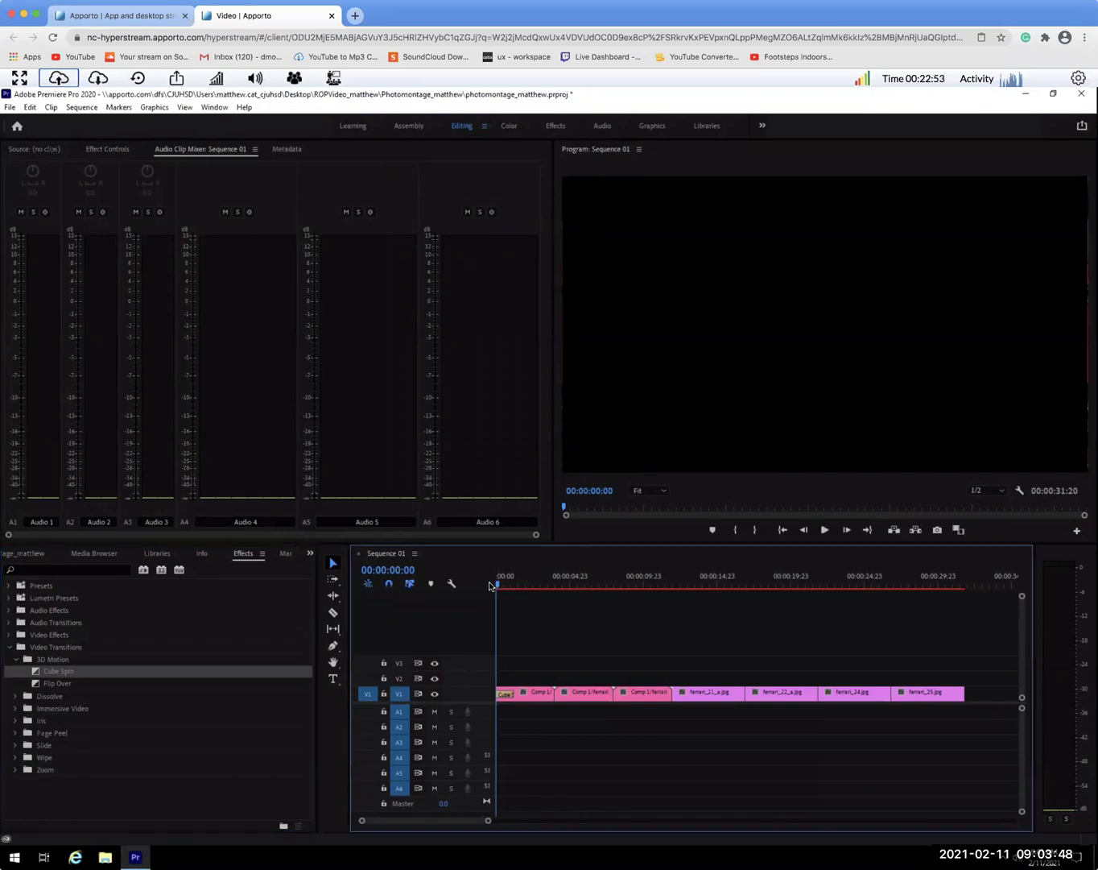
key("space")
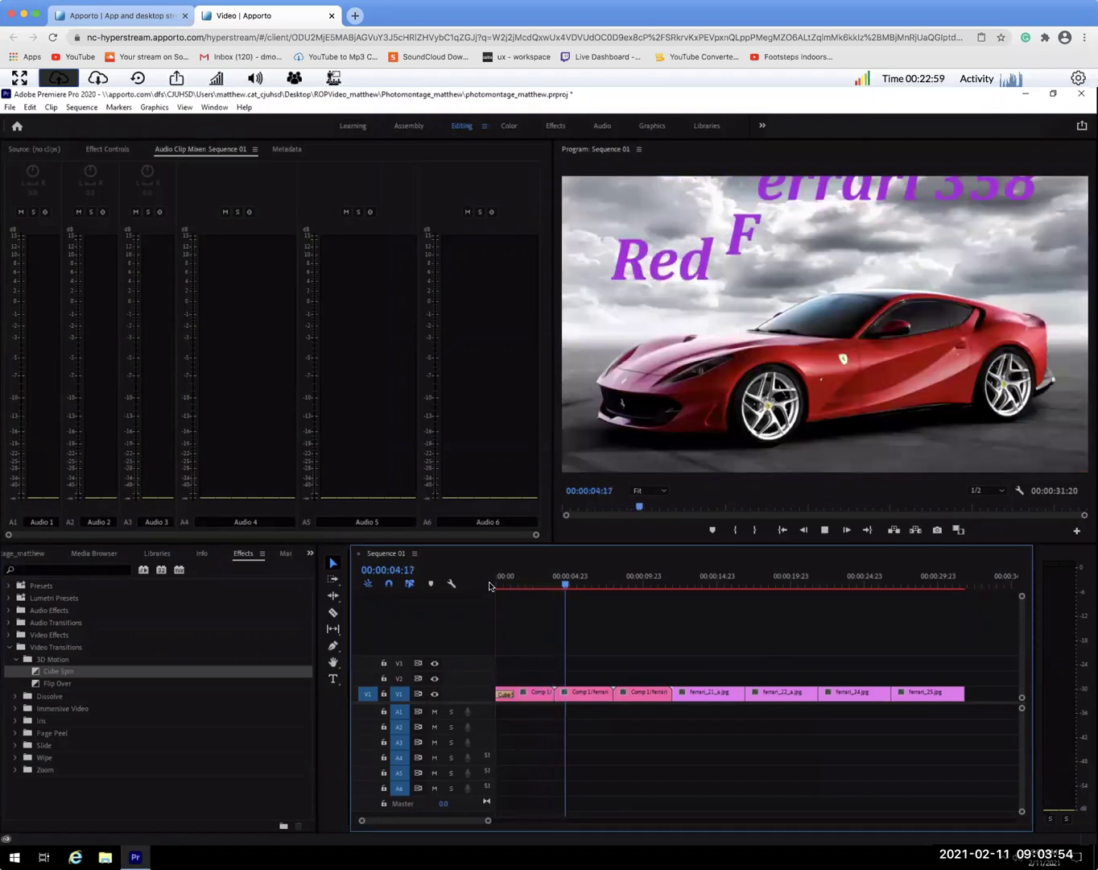
key("space")
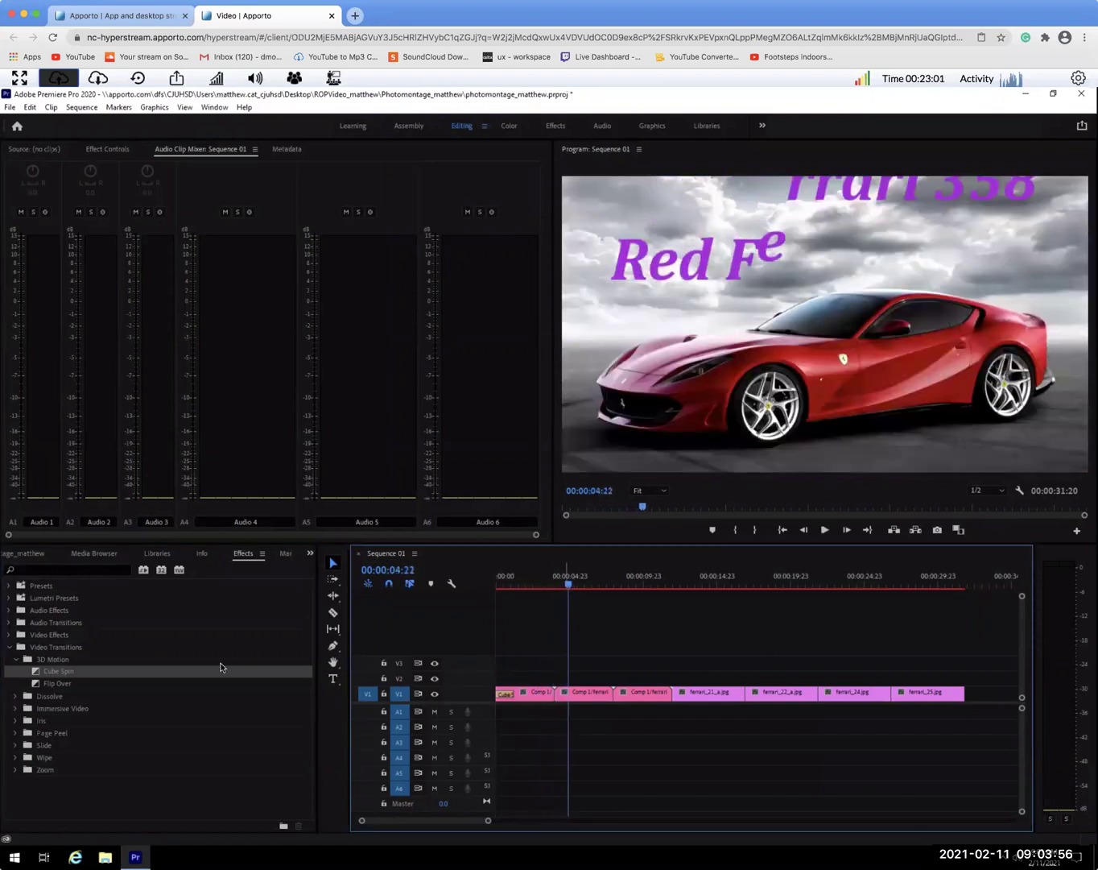
- Apply the Flip Over transition at the cut between the first and second comp clips, accepting repeated frames
left_click_drag(36, 683, 554, 697)
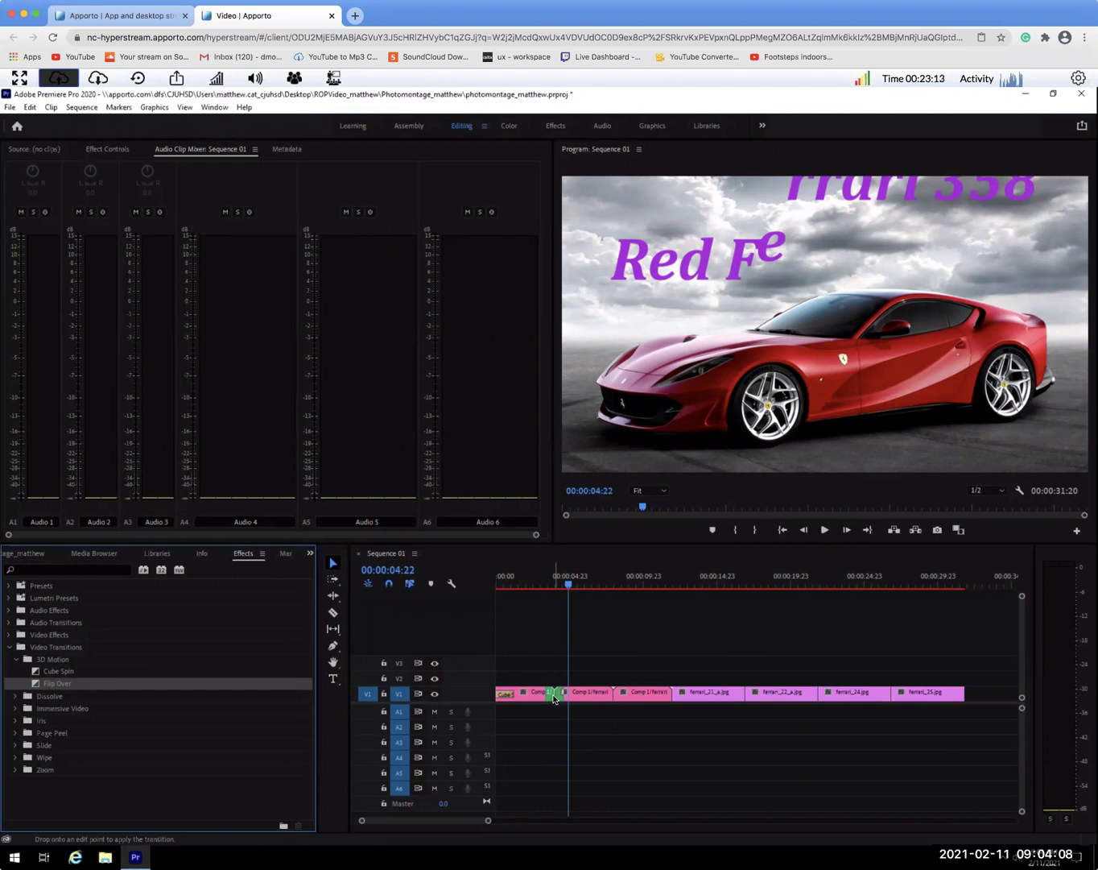
key("ctrl+z")
mouse_move(564, 700)
left_mouse_down()
mouse_move(541, 705)
mouse_move(560, 707)
mouse_move(554, 698)
left_mouse_up()
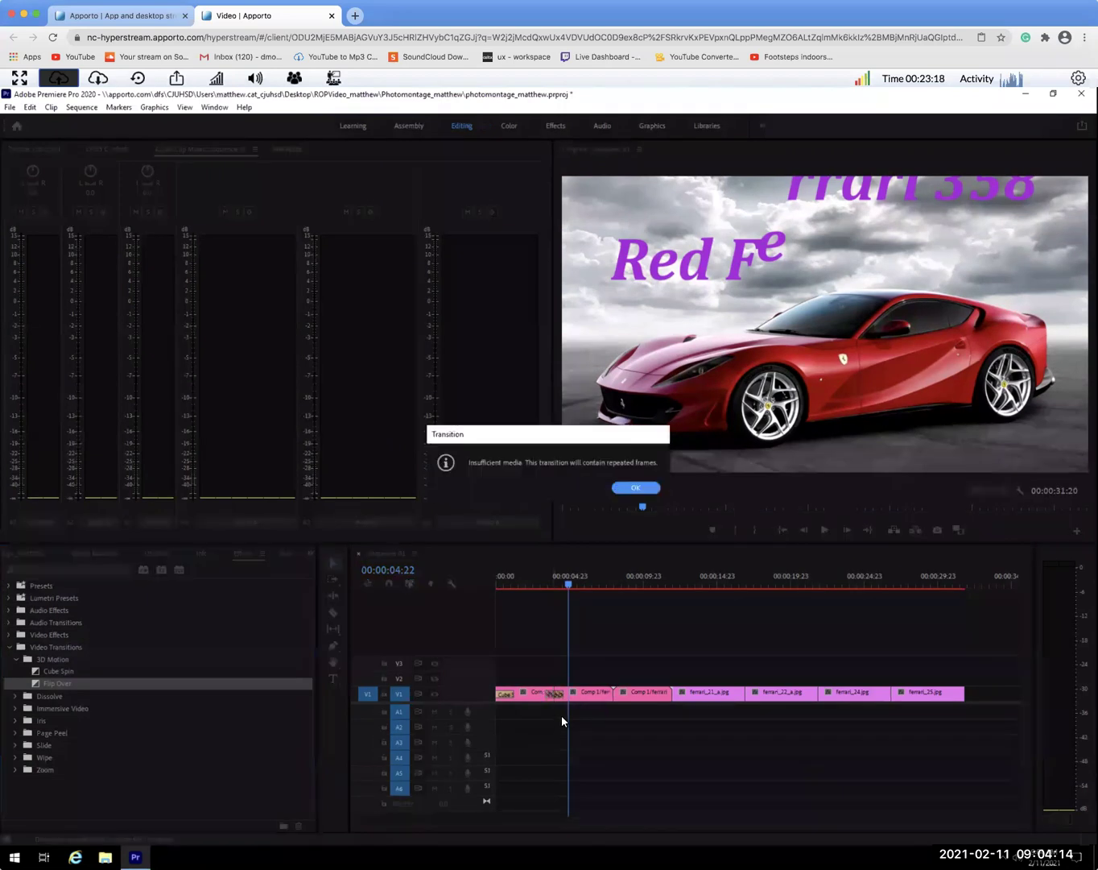
left_click(637, 488)
- Play the sequence from just before the first cut to preview the Flip Over transition
left_click_drag(570, 585, 540, 584)
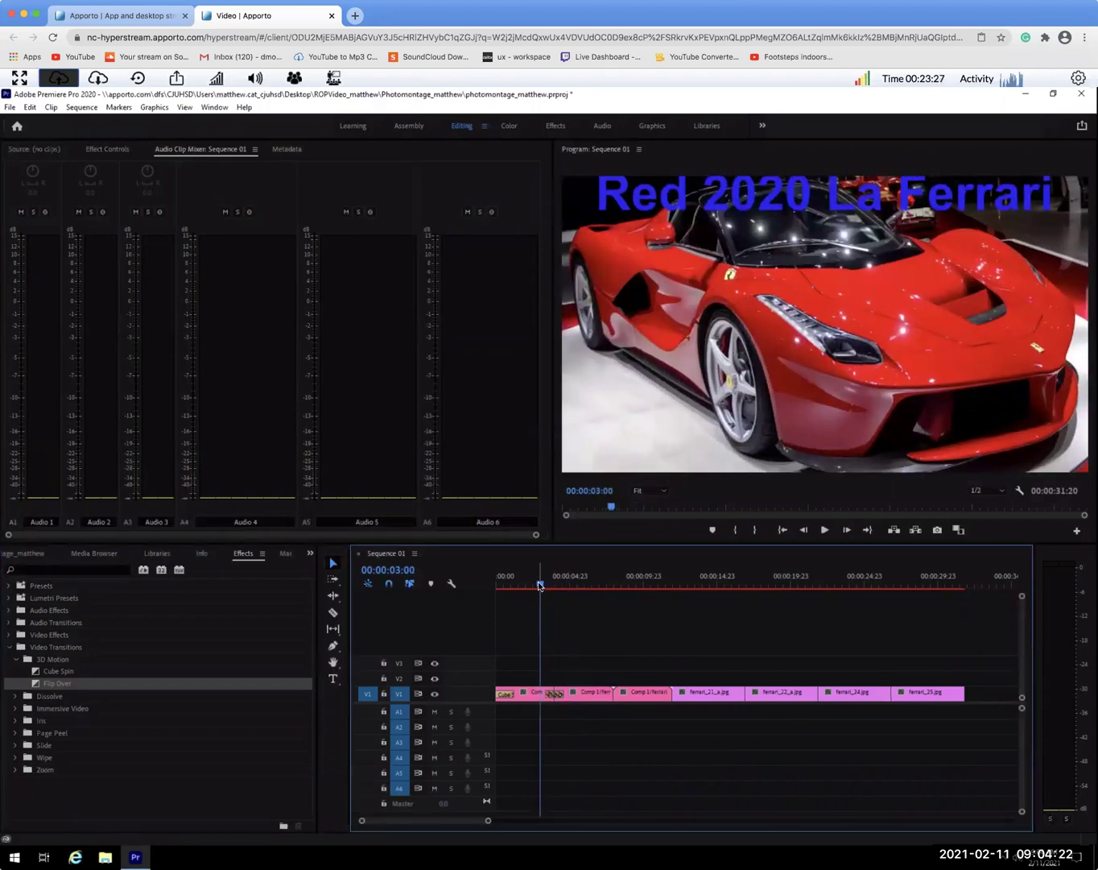
left_click_drag(539, 585, 536, 587)
key("space")
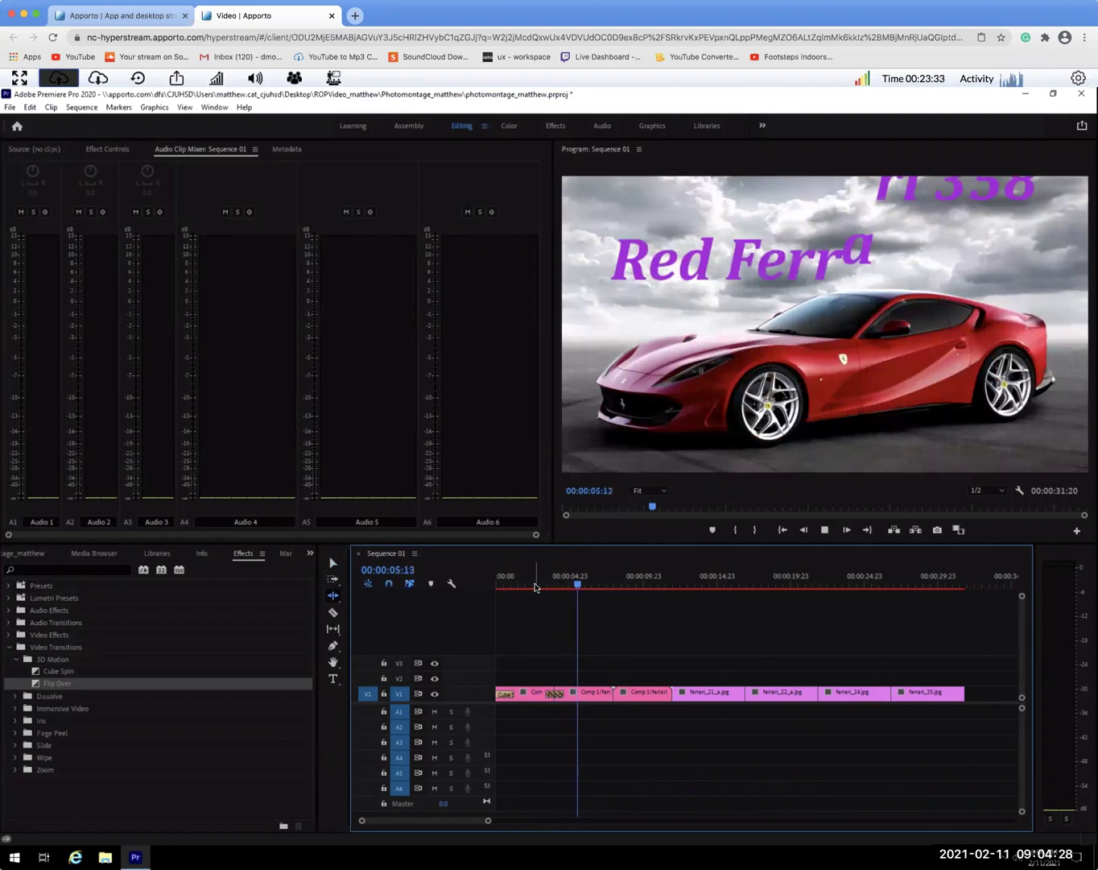
key("space")
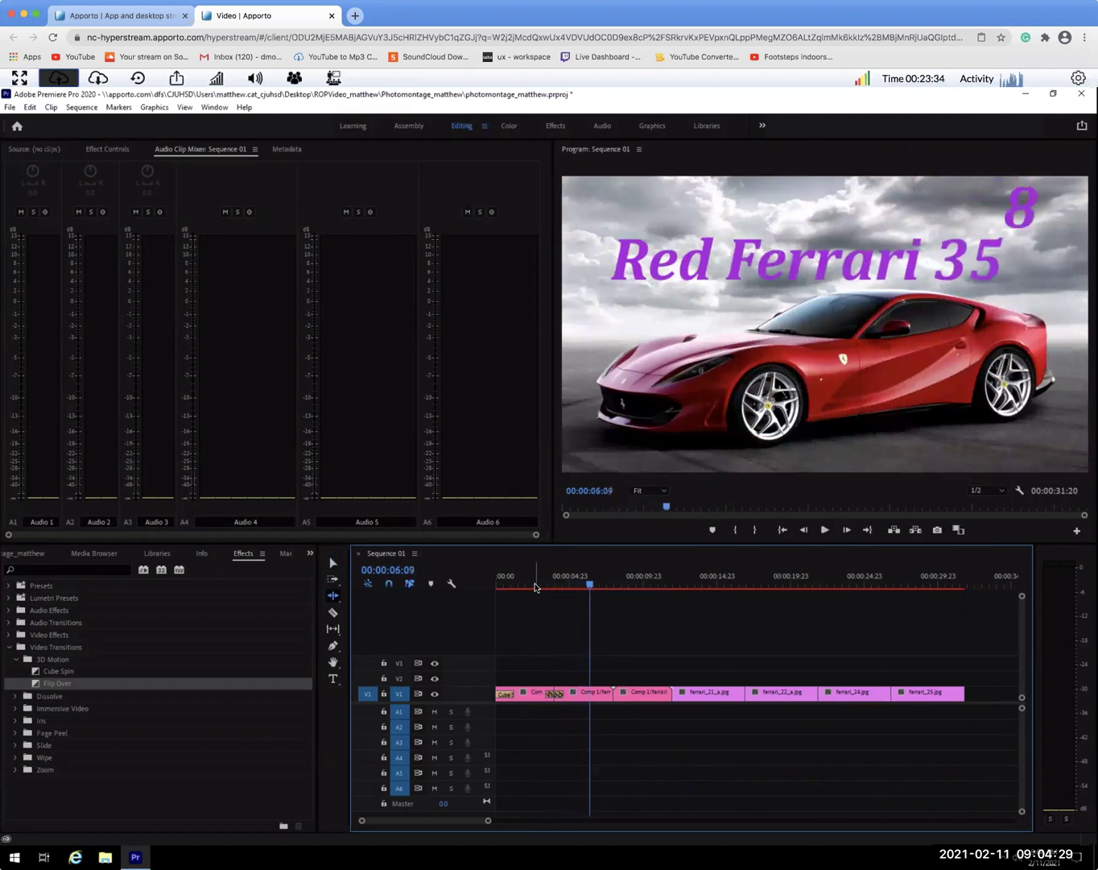
- Apply the Additive Dissolve transition at the cut between the second and third comp clips on V1, accepting repeated frames
left_click(15, 659)
left_click(15, 672)
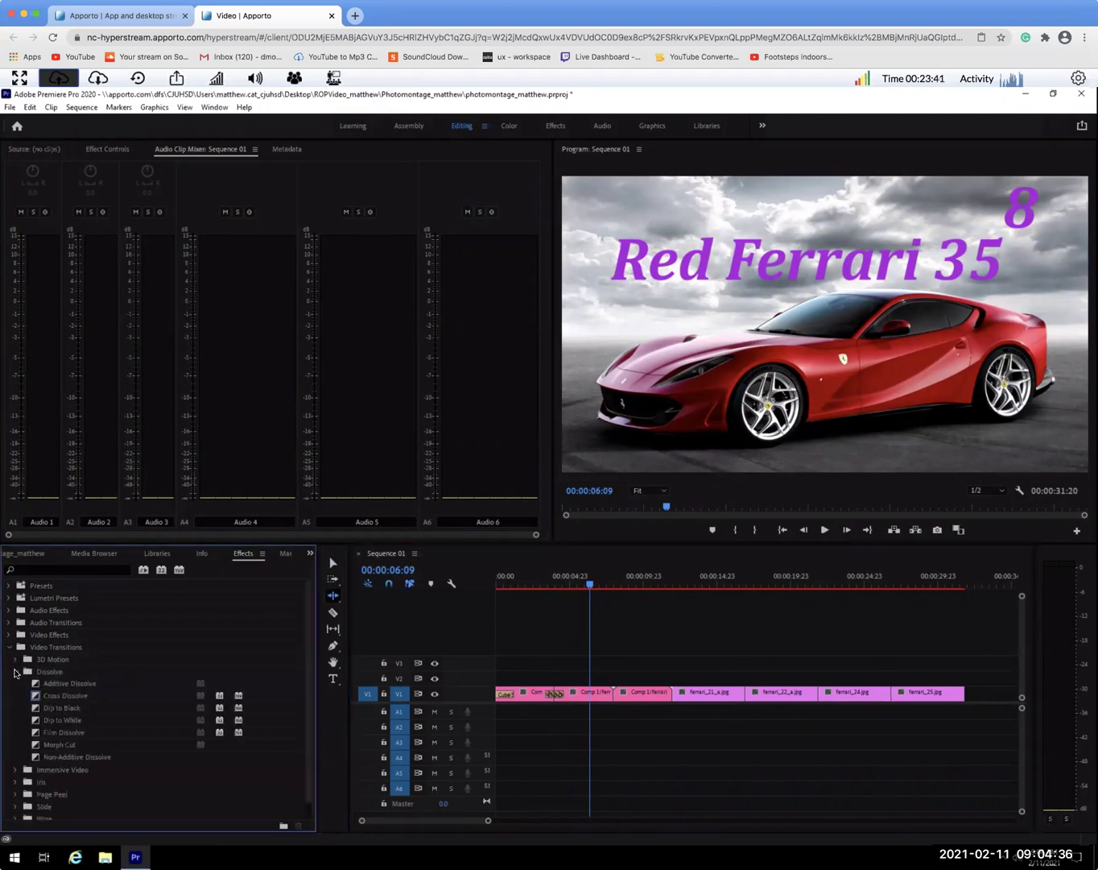
left_click(15, 672)
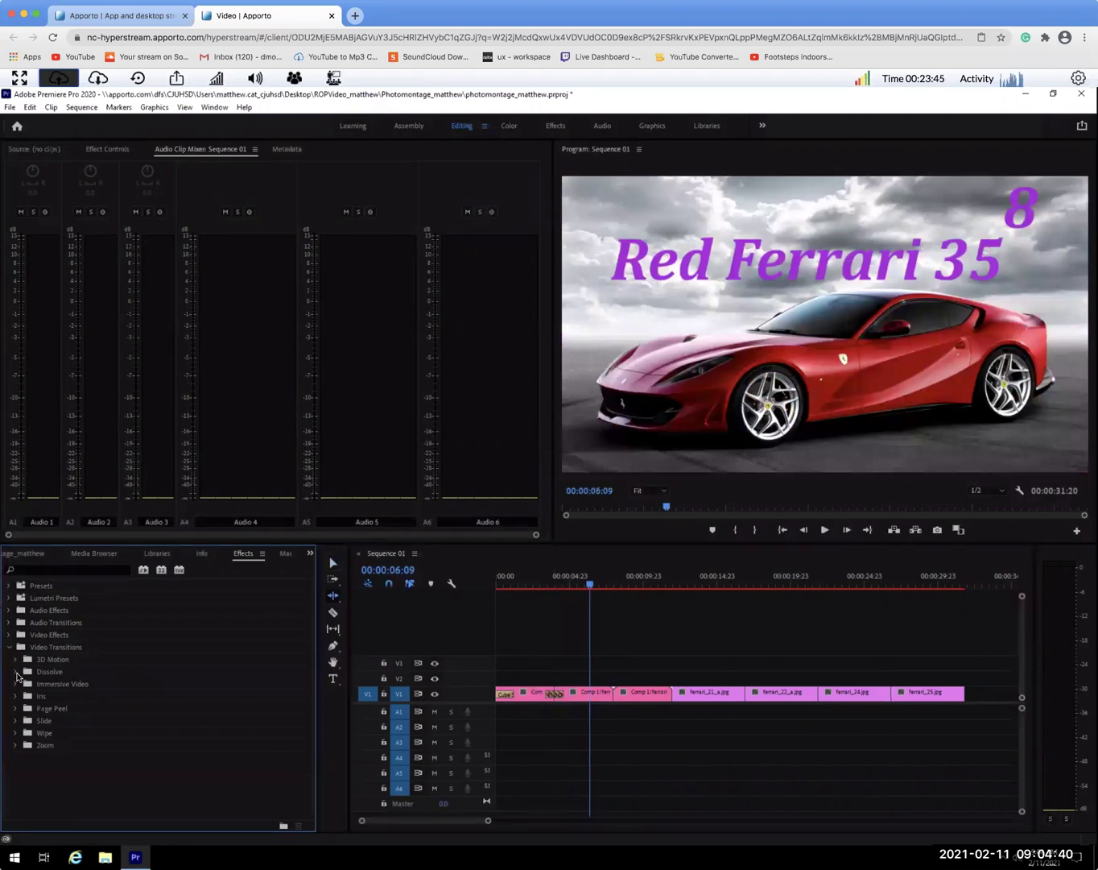
left_click(16, 672)
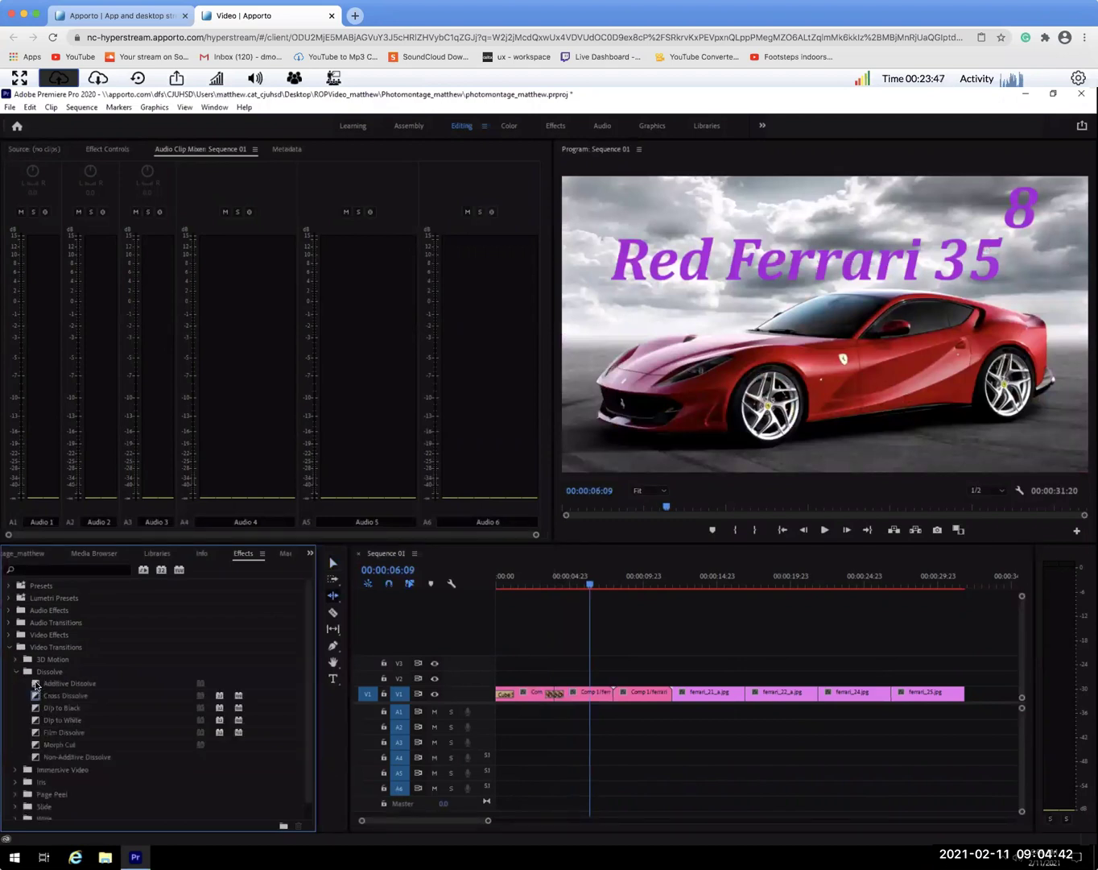
left_click_drag(36, 684, 614, 694)
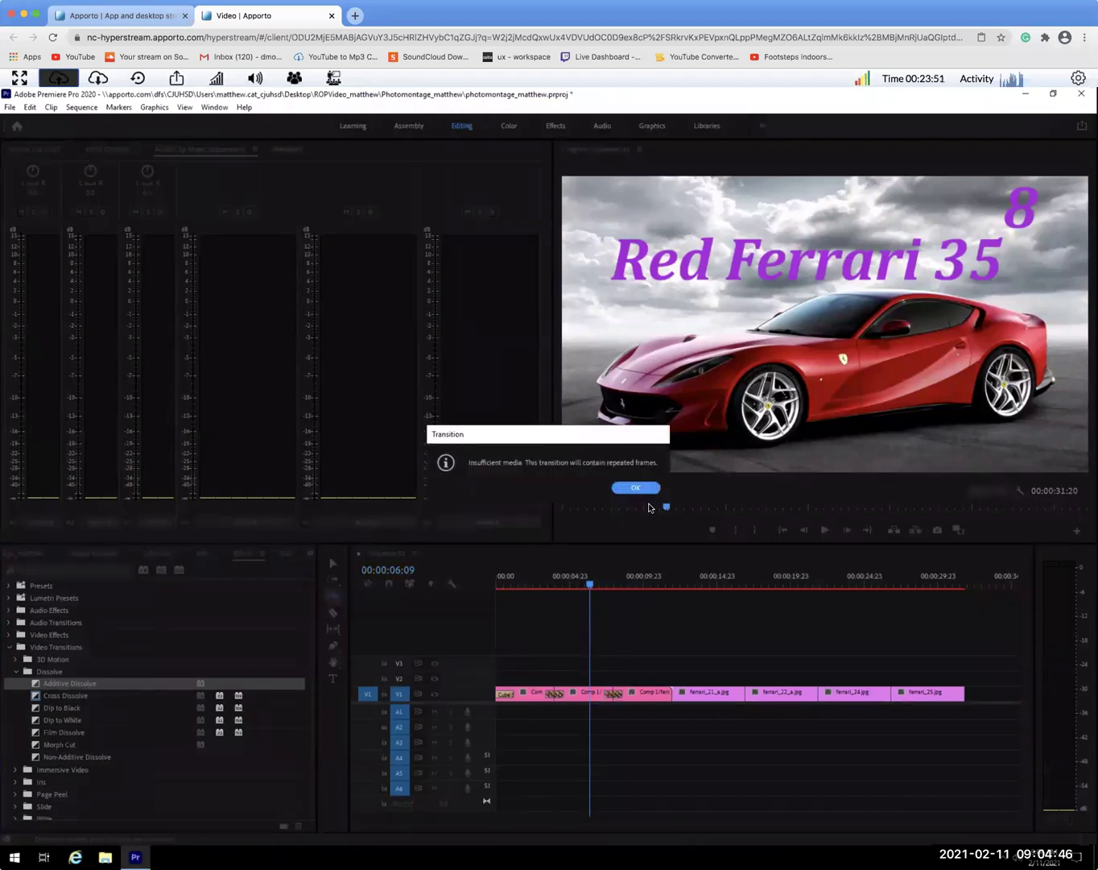
left_click(636, 488)
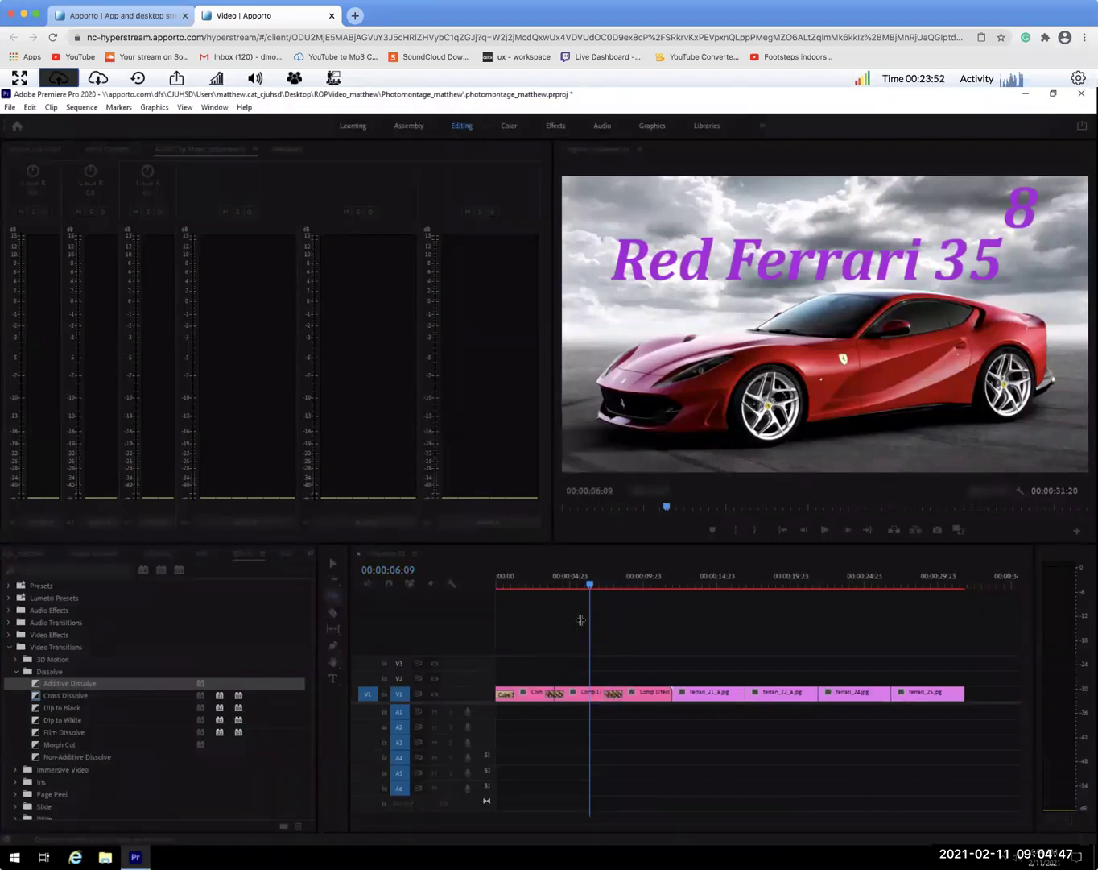
- Play the sequence from just before the second cut to preview the Additive Dissolve transition
left_click(602, 583)
key("space")
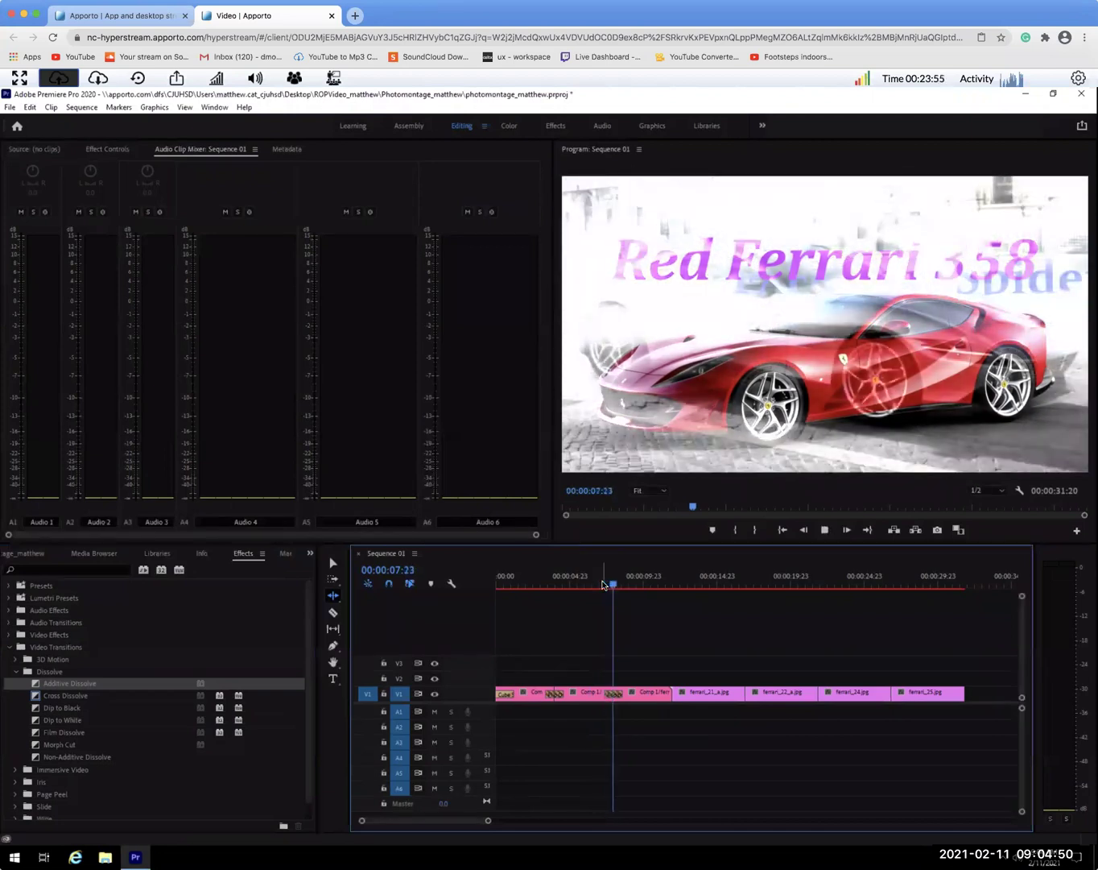
key("space")
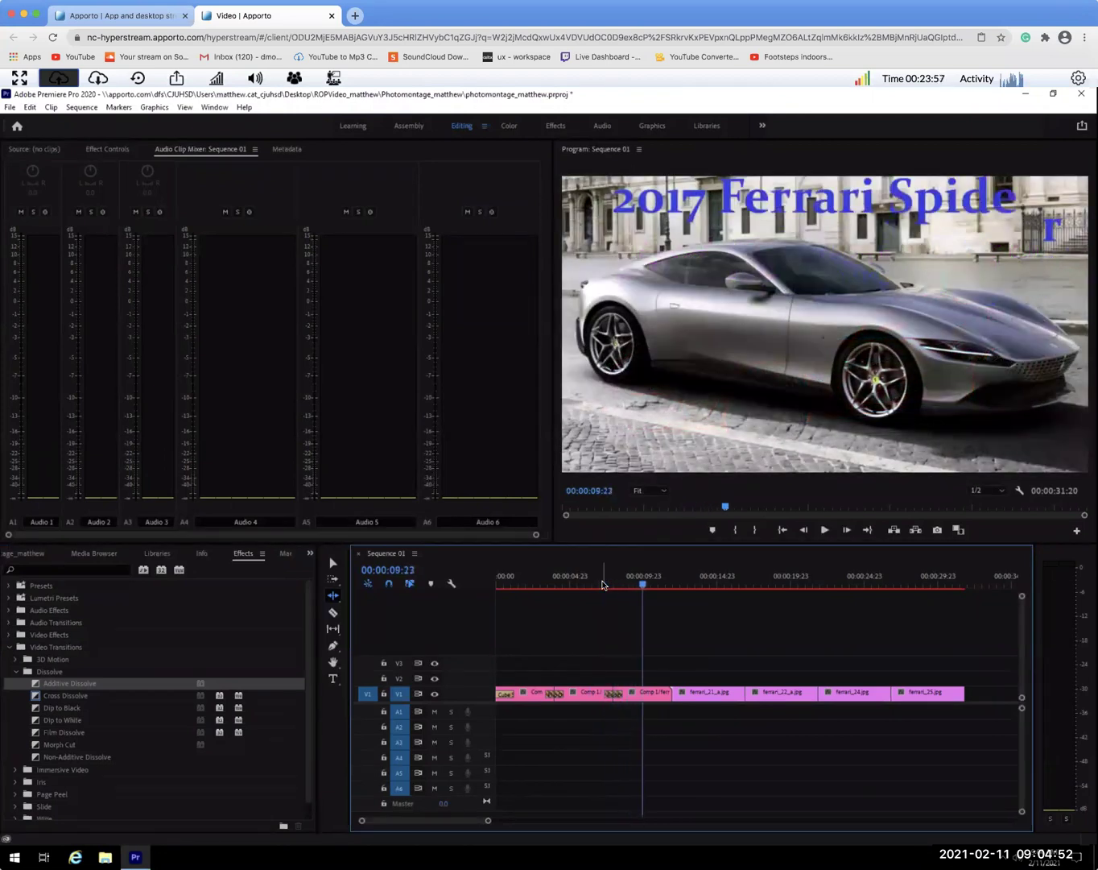
- Apply Cross Dissolve at the cut between ferrari_21_a.jpg and ferrari_22_a.jpg, and Dip to Black at the end of the third comp clip
left_click_drag(36, 698, 742, 700)
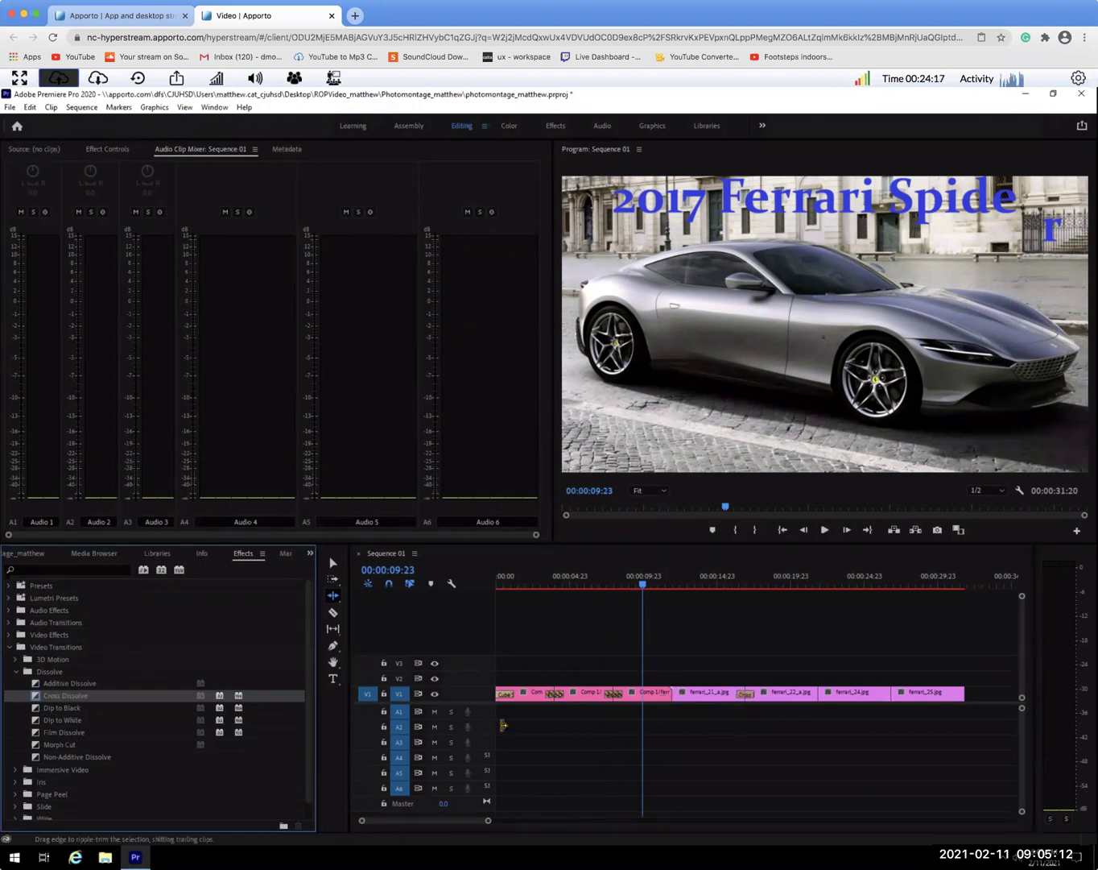
left_click_drag(643, 583, 648, 582)
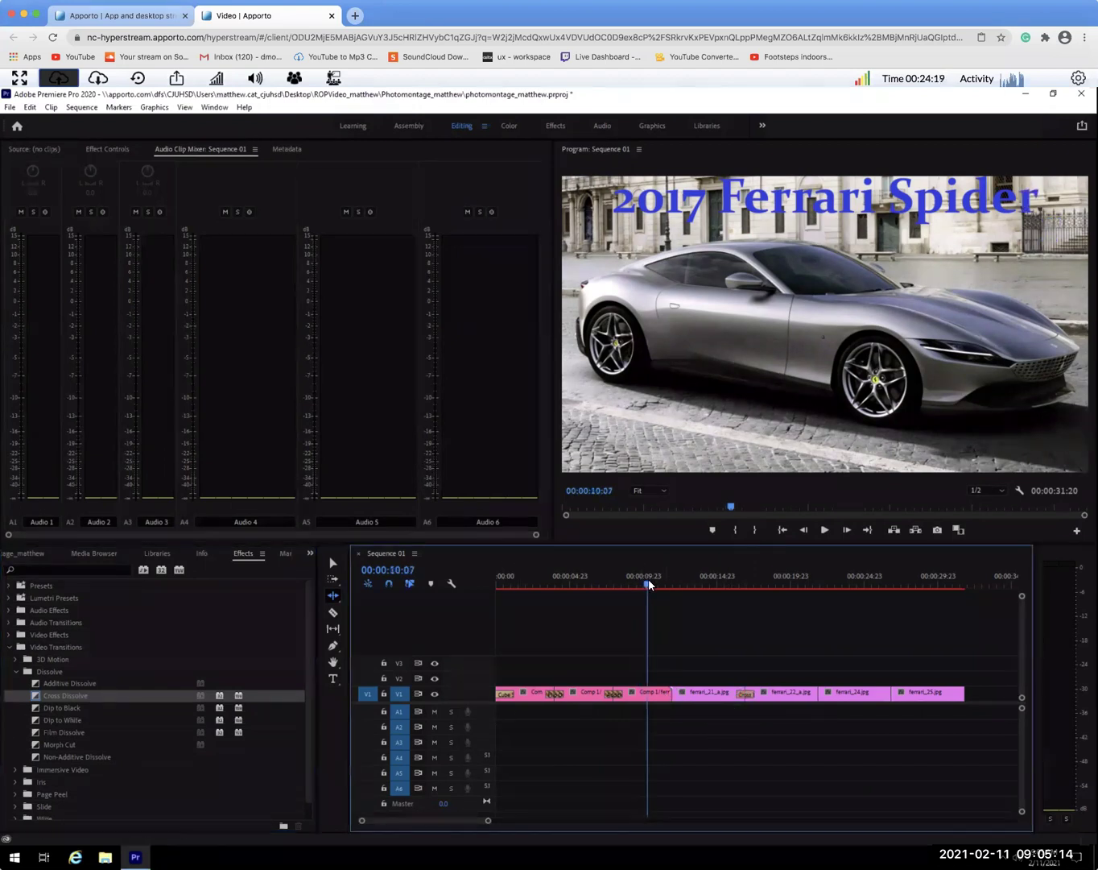
left_click_drag(33, 707, 679, 702)
- Play across the end of the third comp clip to preview Dip to Black, and return the playhead to before the transition
left_click(649, 586)
key("space")
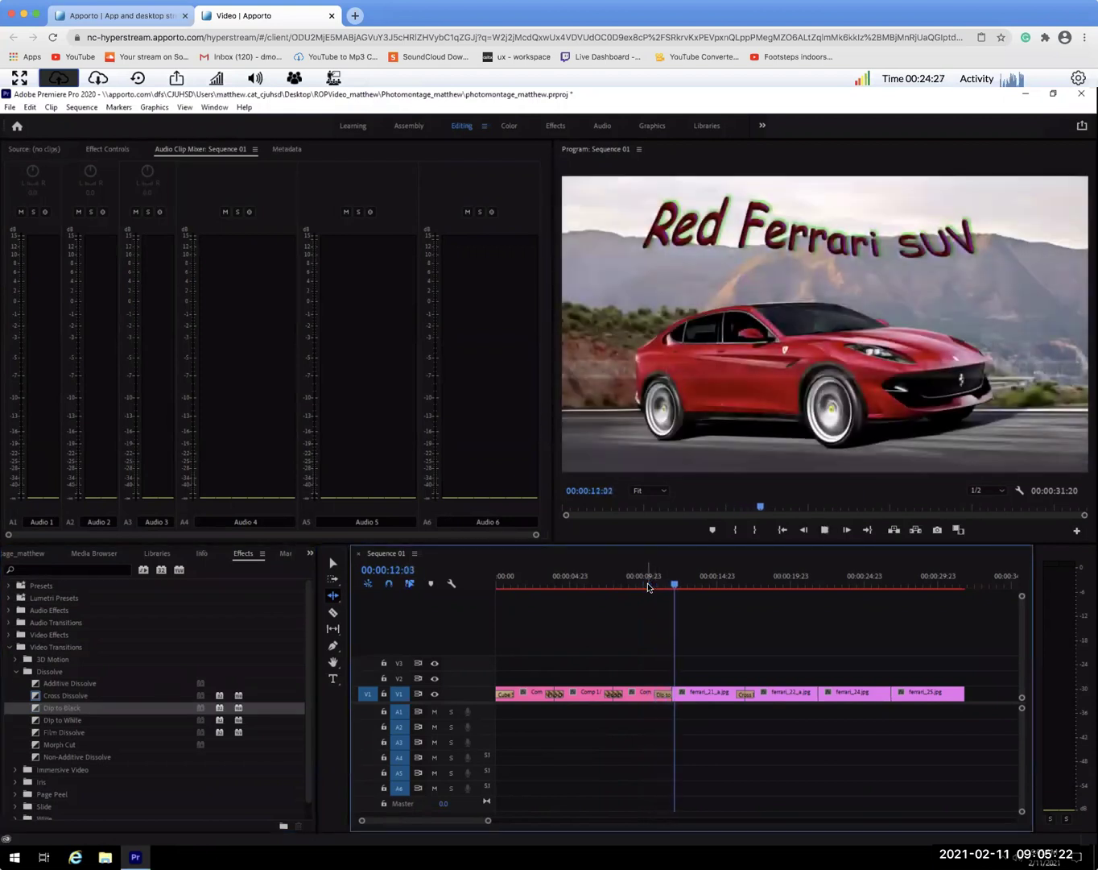
key("space")
mouse_move(670, 589)
left_mouse_down()
mouse_move(647, 591)
mouse_move(681, 590)
mouse_move(648, 591)
left_mouse_up()
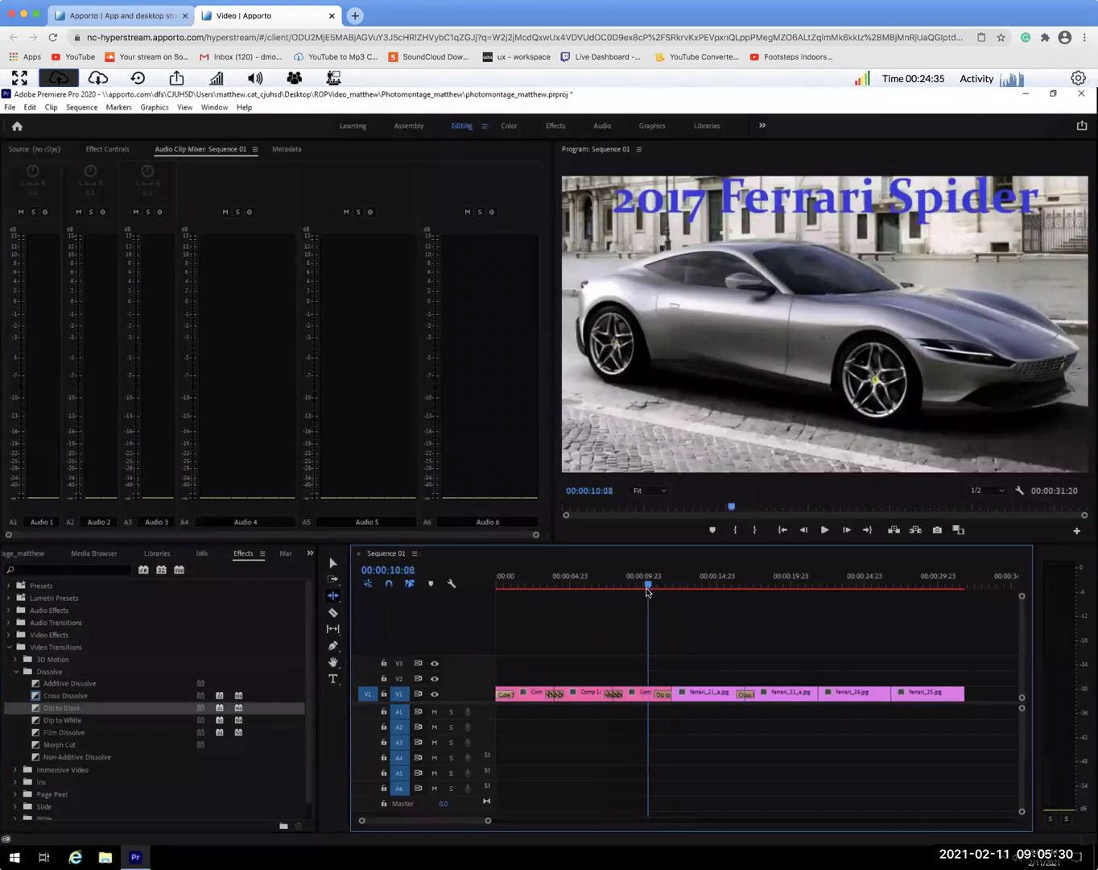
- Reapply Dip to Black at the end of the third comp clip and replay that section to check it
left_click_drag(38, 701, 670, 705)
left_click(649, 586)
key("space")
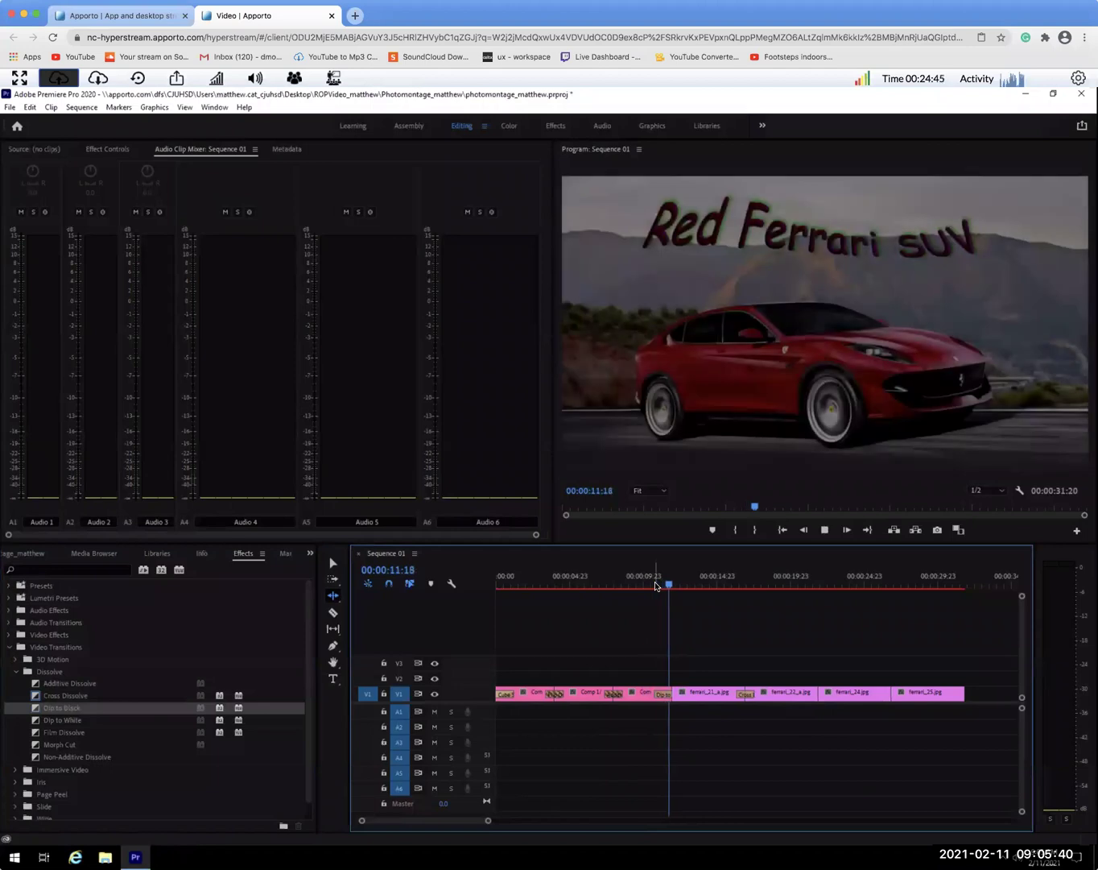
key("space")
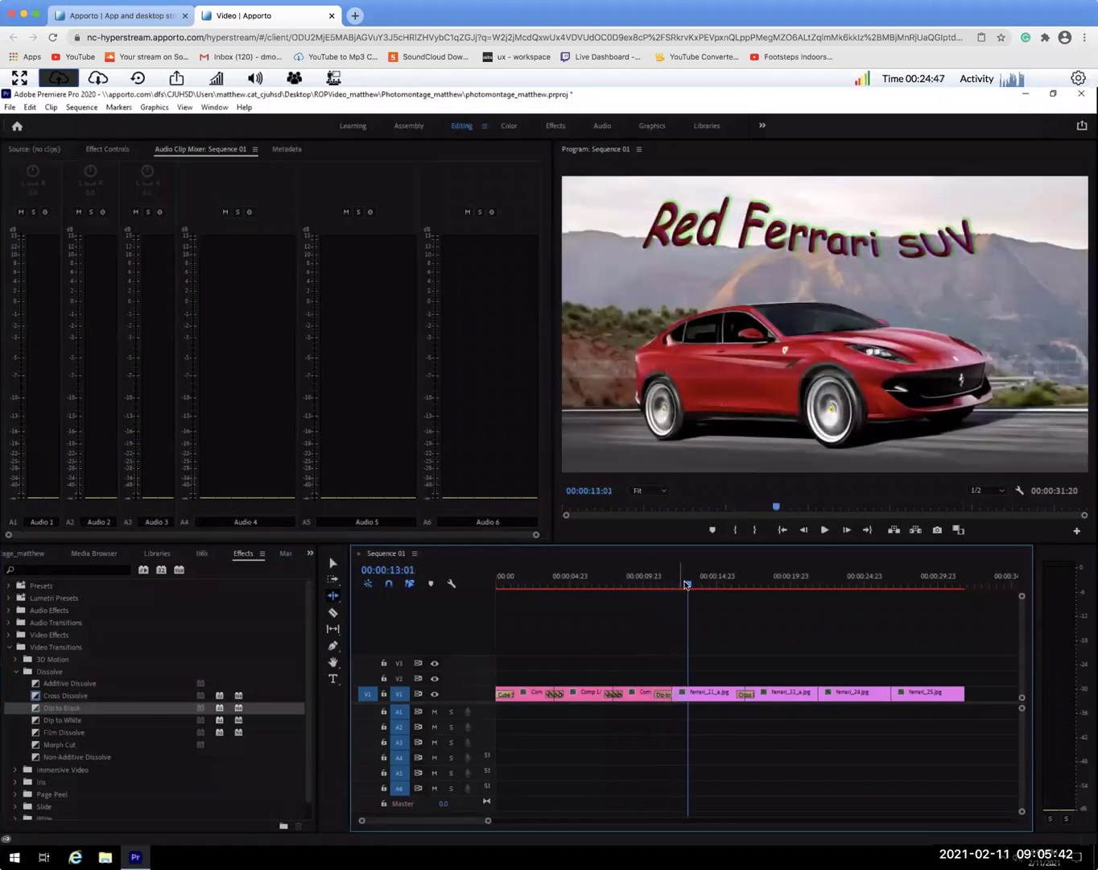
mouse_move(686, 586)
left_mouse_down()
mouse_move(645, 597)
mouse_move(681, 590)
left_mouse_up()
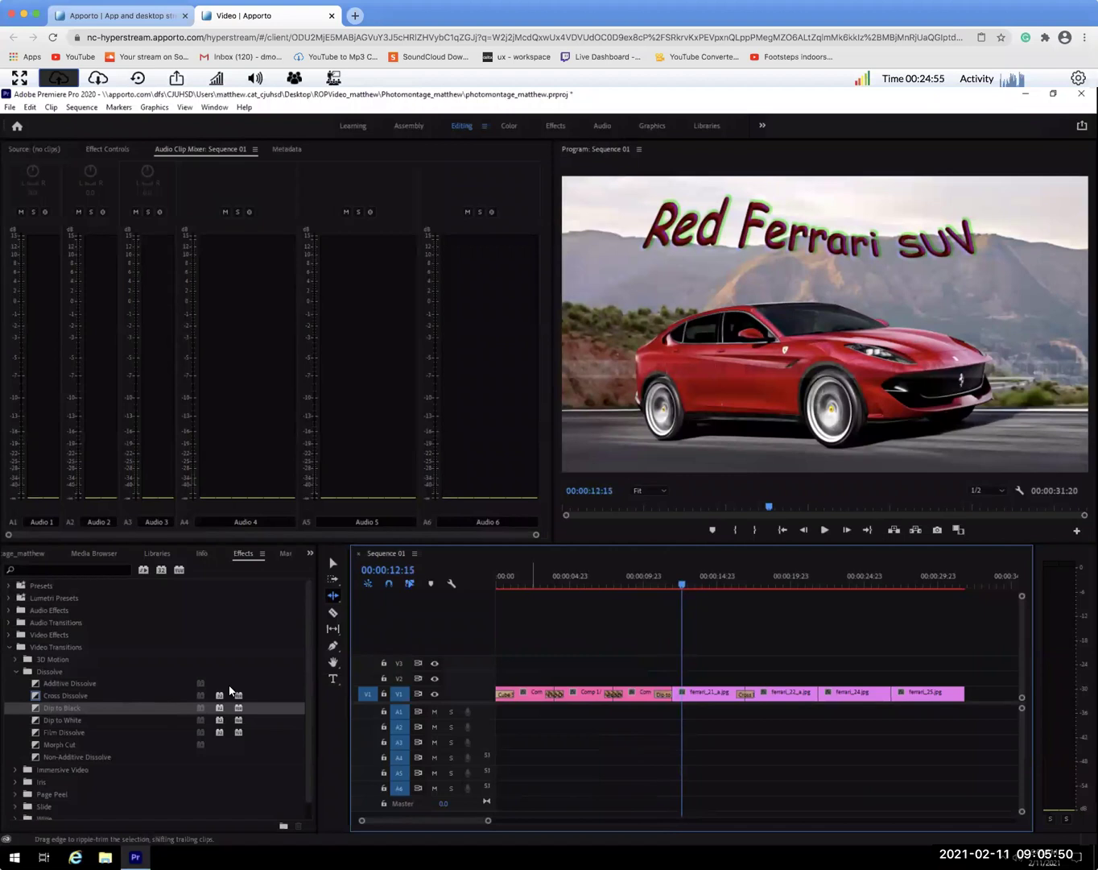
- Apply Dip to White at the cut between ferrari_22_a.jpg and ferrari_24.jpg and play across it
left_click_drag(47, 714, 818, 696)
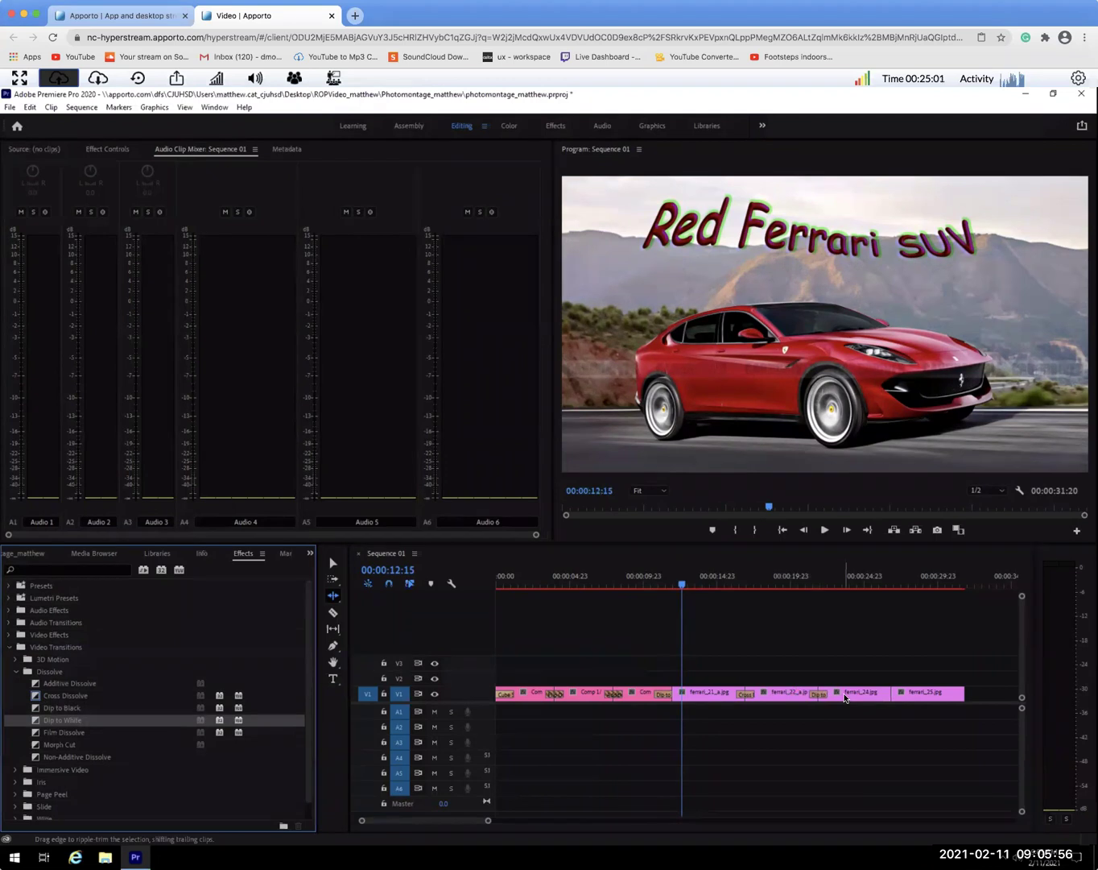
left_click(798, 583)
key("space")
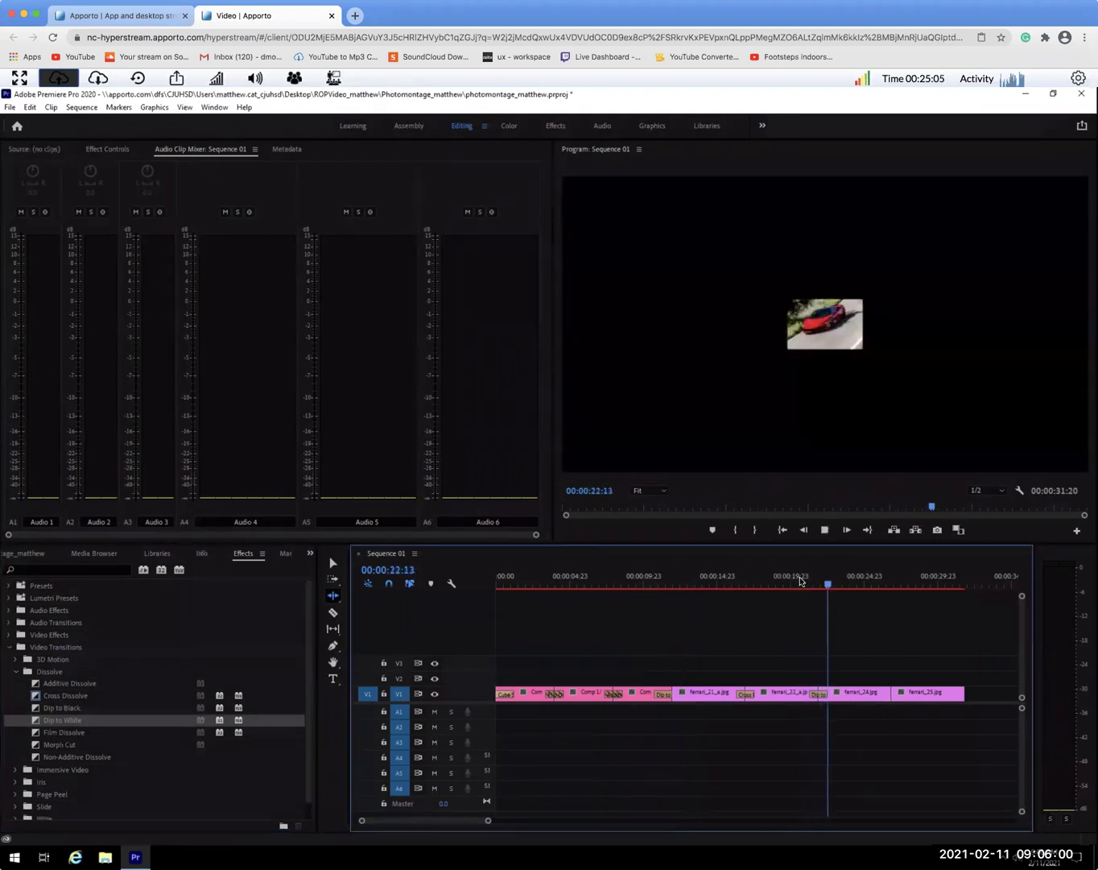
key("space")
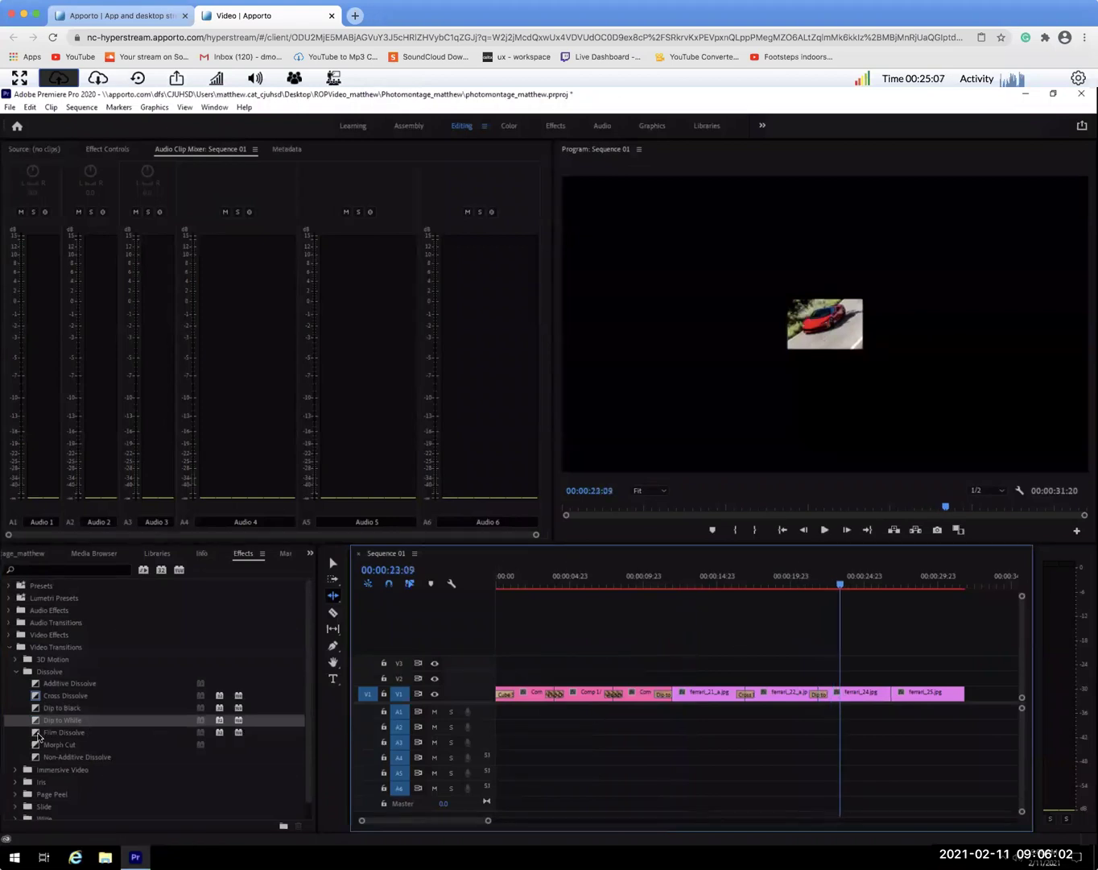
- Apply Film Dissolve at the cut between ferrari_24.jpg and ferrari_25.jpg and play across it
left_click_drag(58, 728, 894, 696)
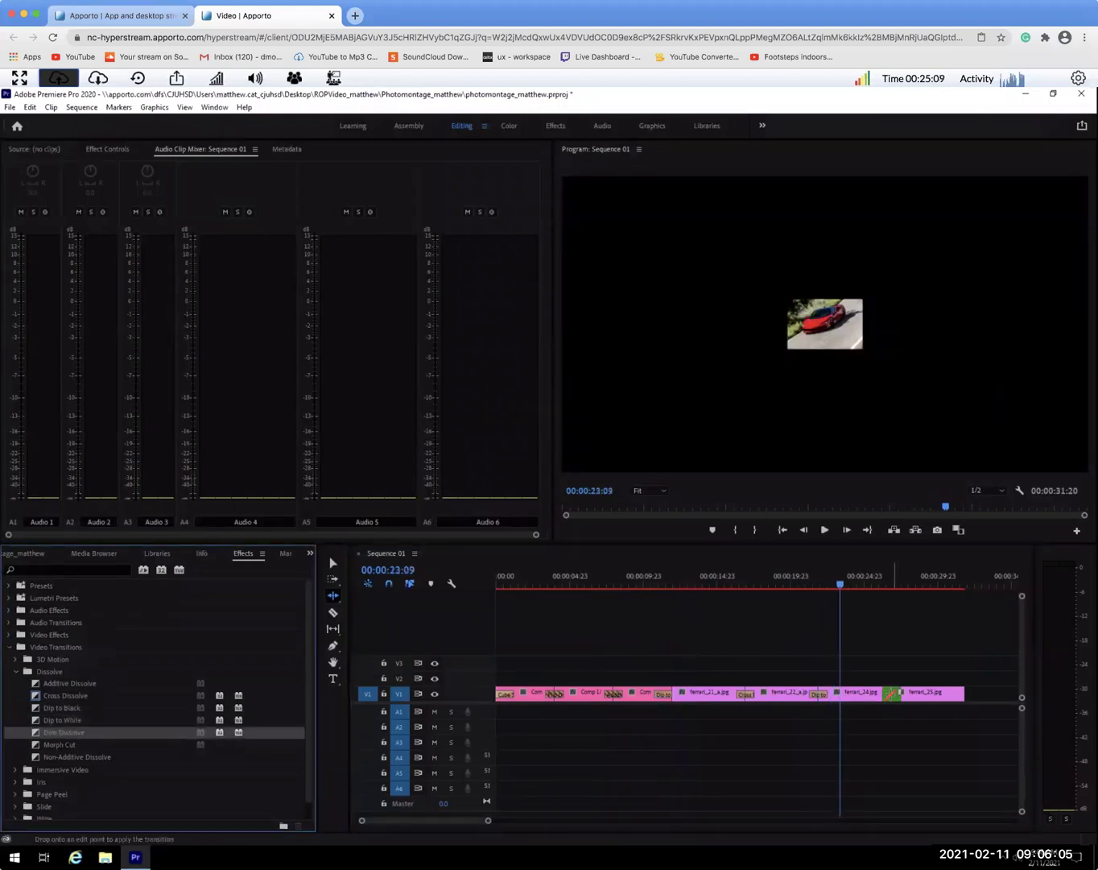
left_click(870, 583)
key("space")
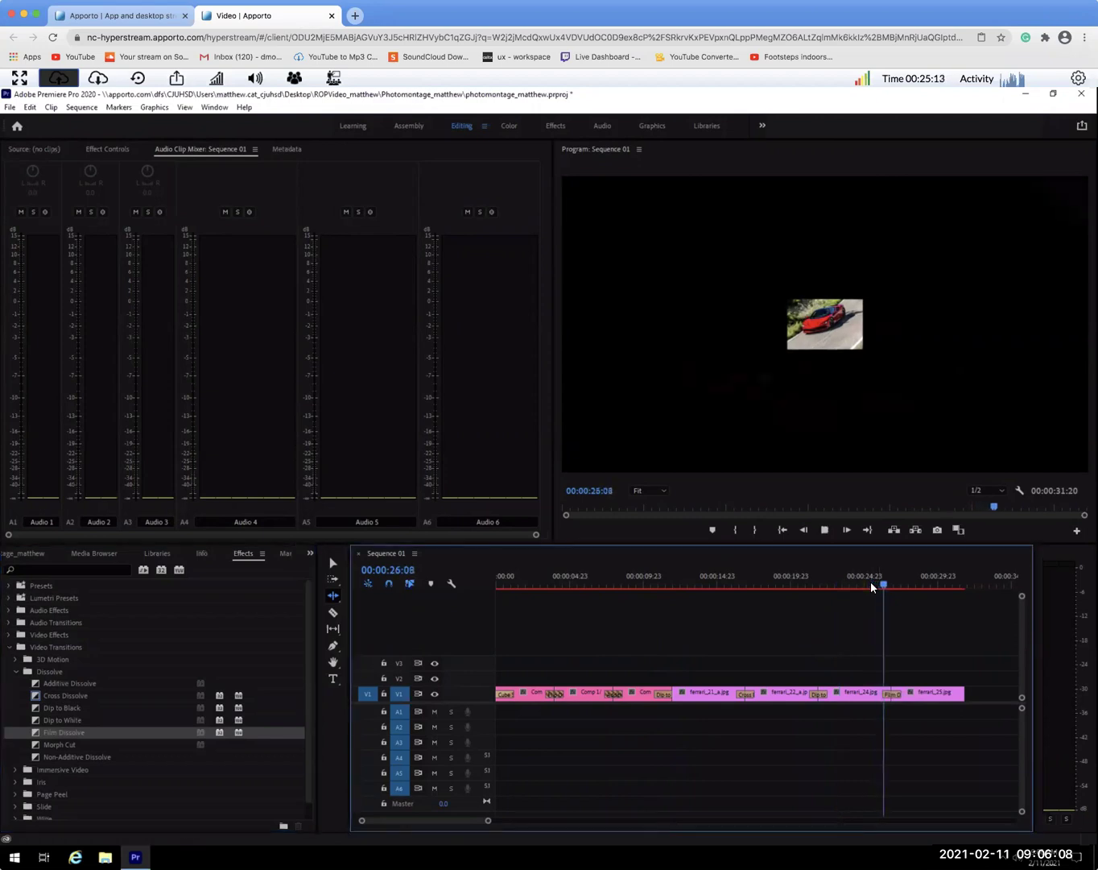
key("space")
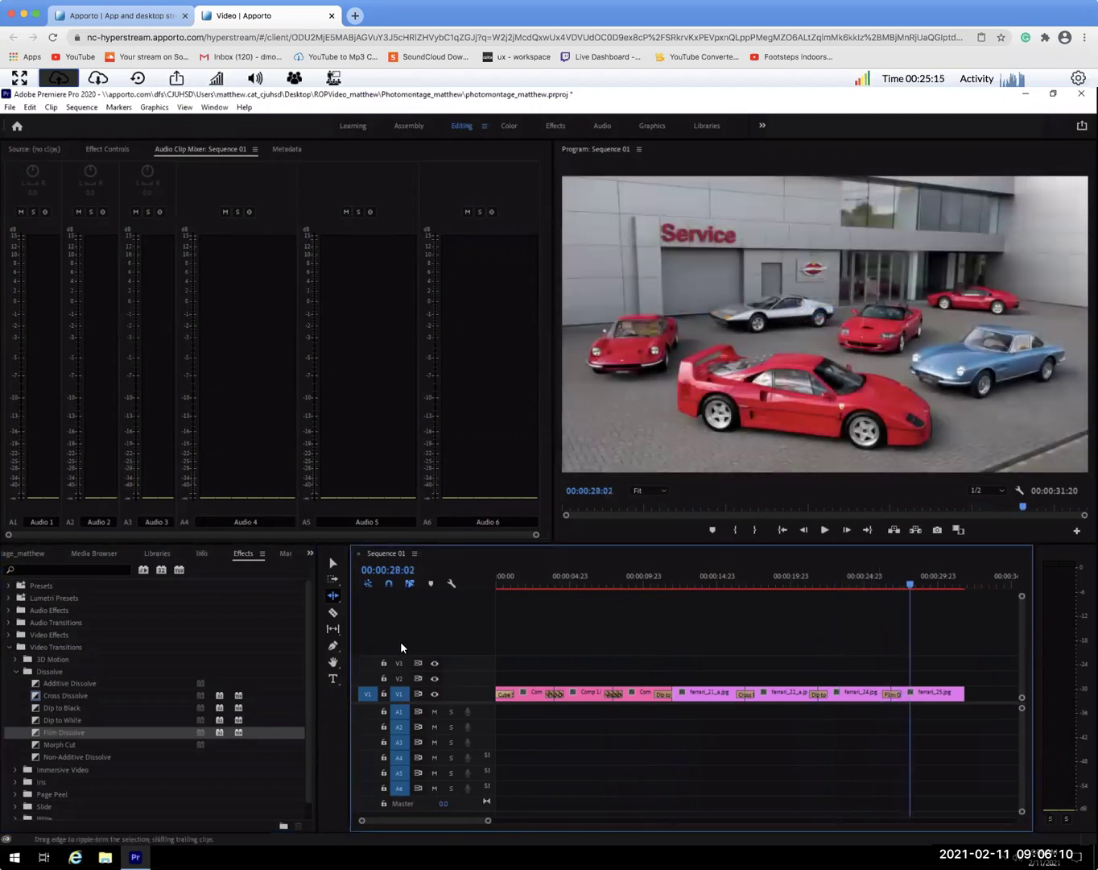
- Try the Morph Cut transition at the end of ferrari_25.jpg and play the sequence's ending to check it
left_click_drag(36, 748, 962, 699)
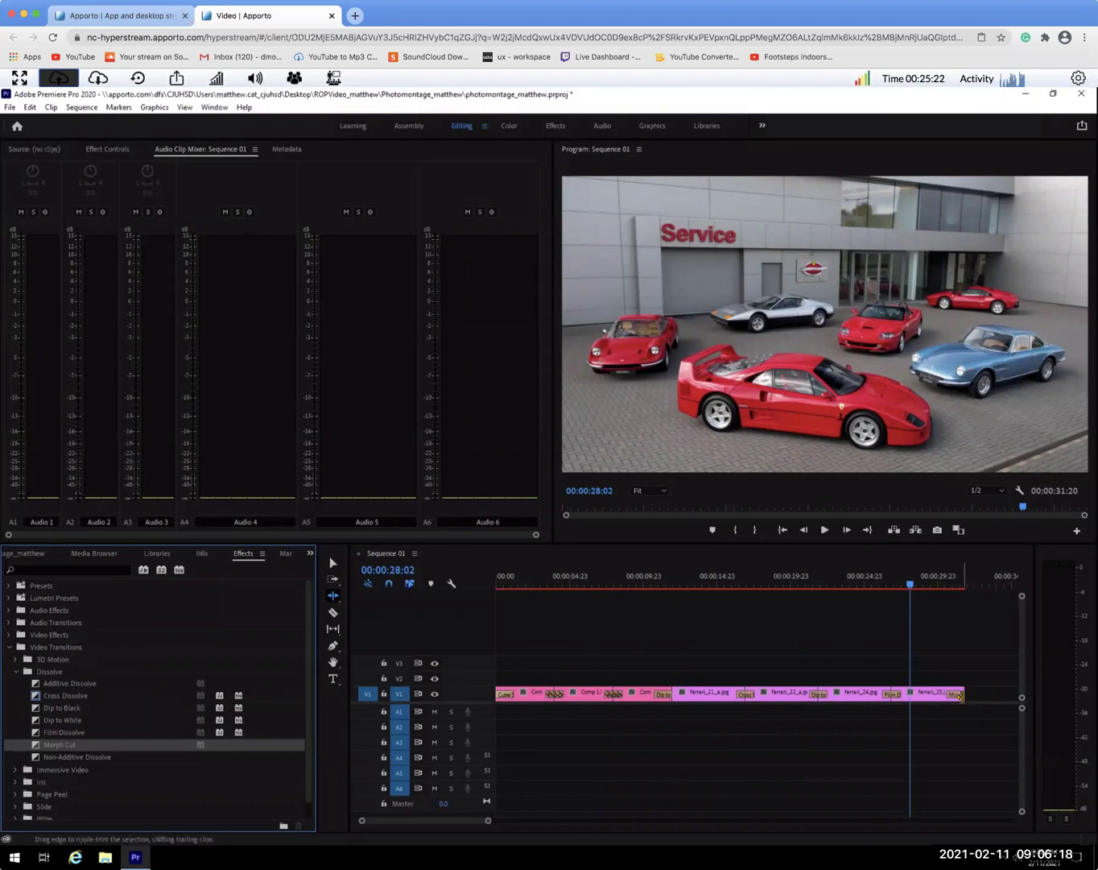
left_click(943, 583)
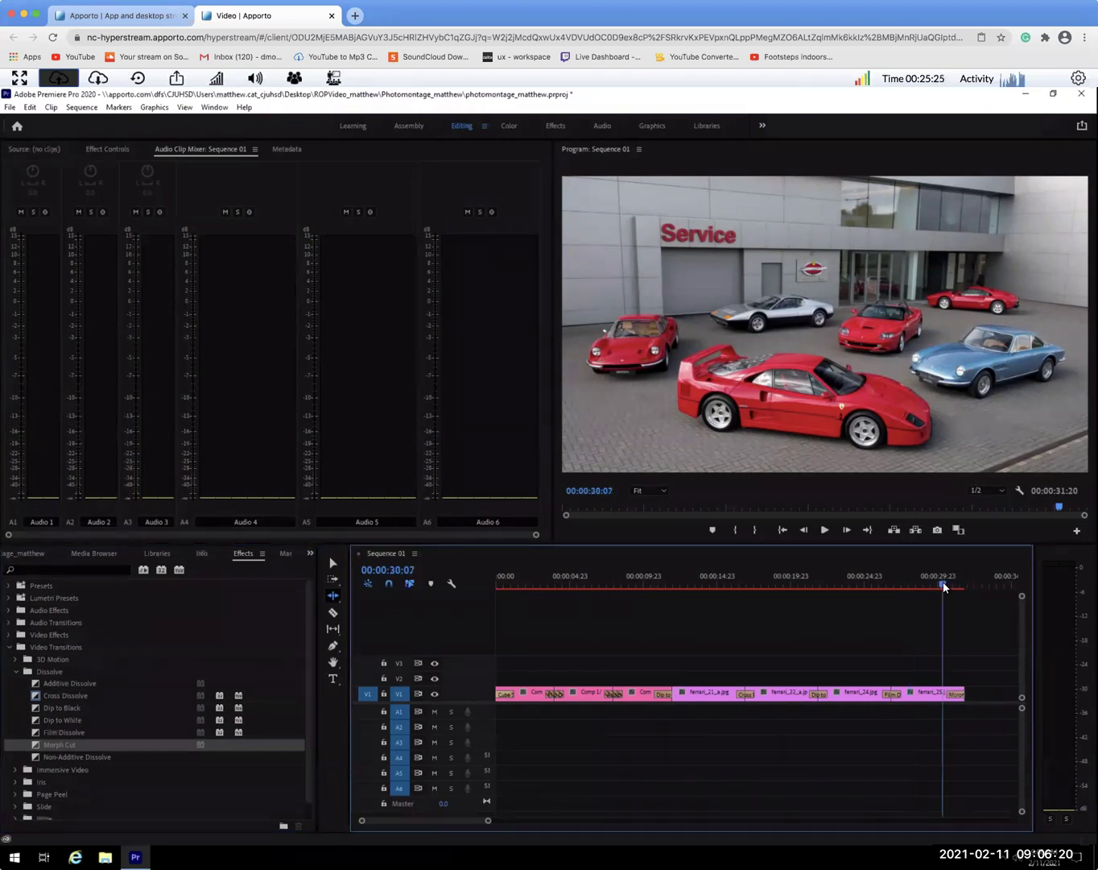
key("space")
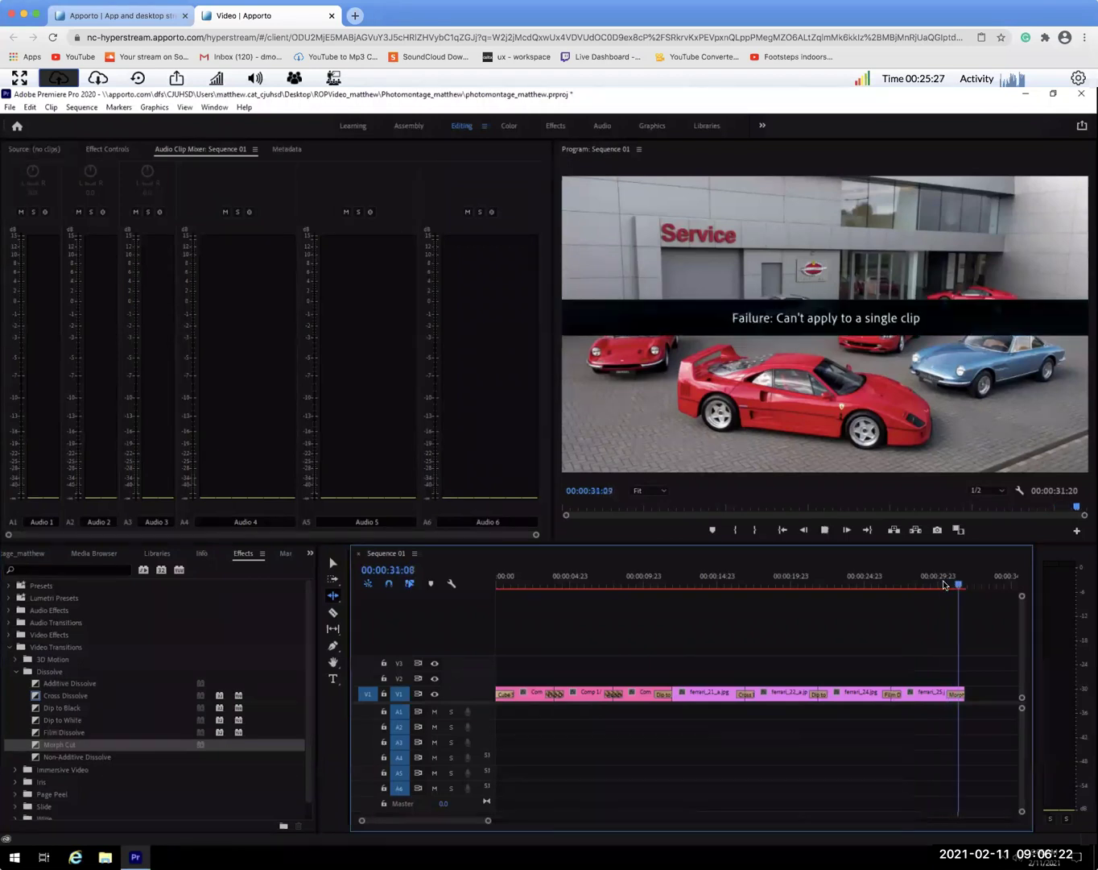
left_click(944, 583)
key("space")
key("space")
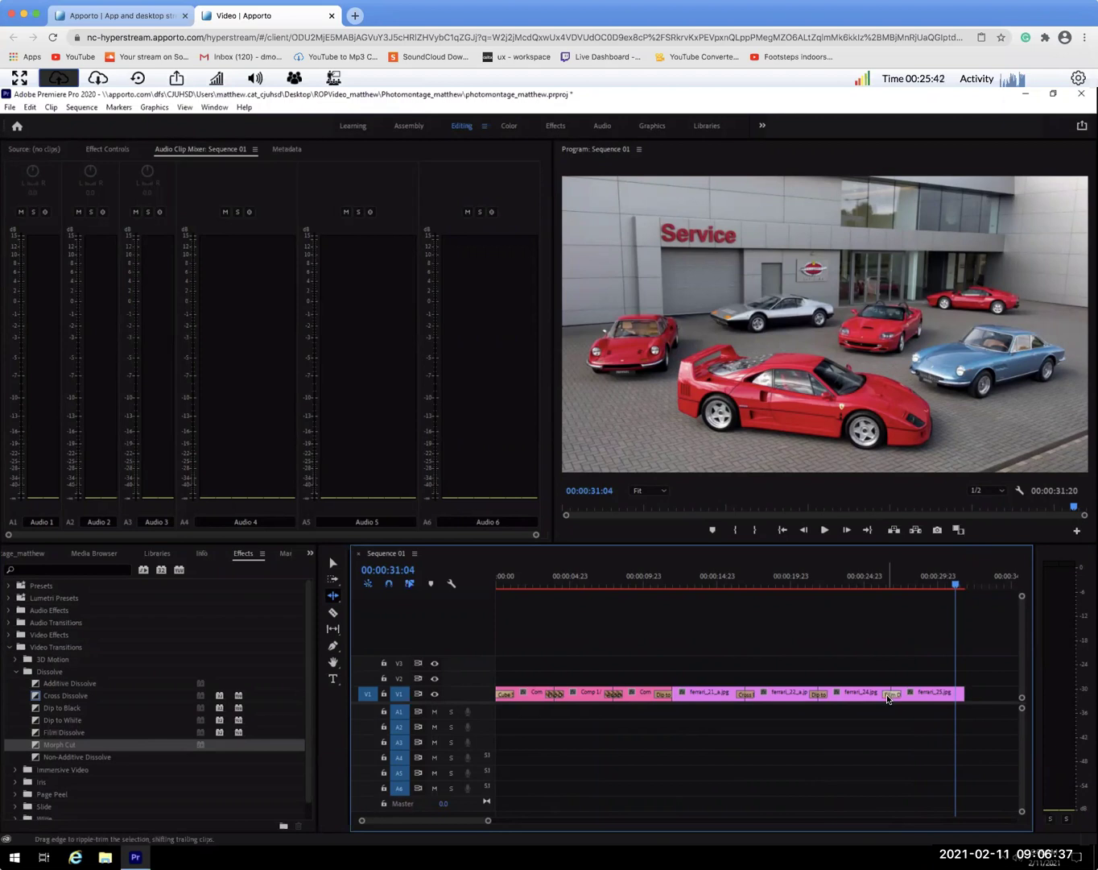
- Replace the Film Dissolve between ferrari_24.jpg and ferrari_25.jpg with the Morph Cut transition
left_click(888, 698)
key("Delete")
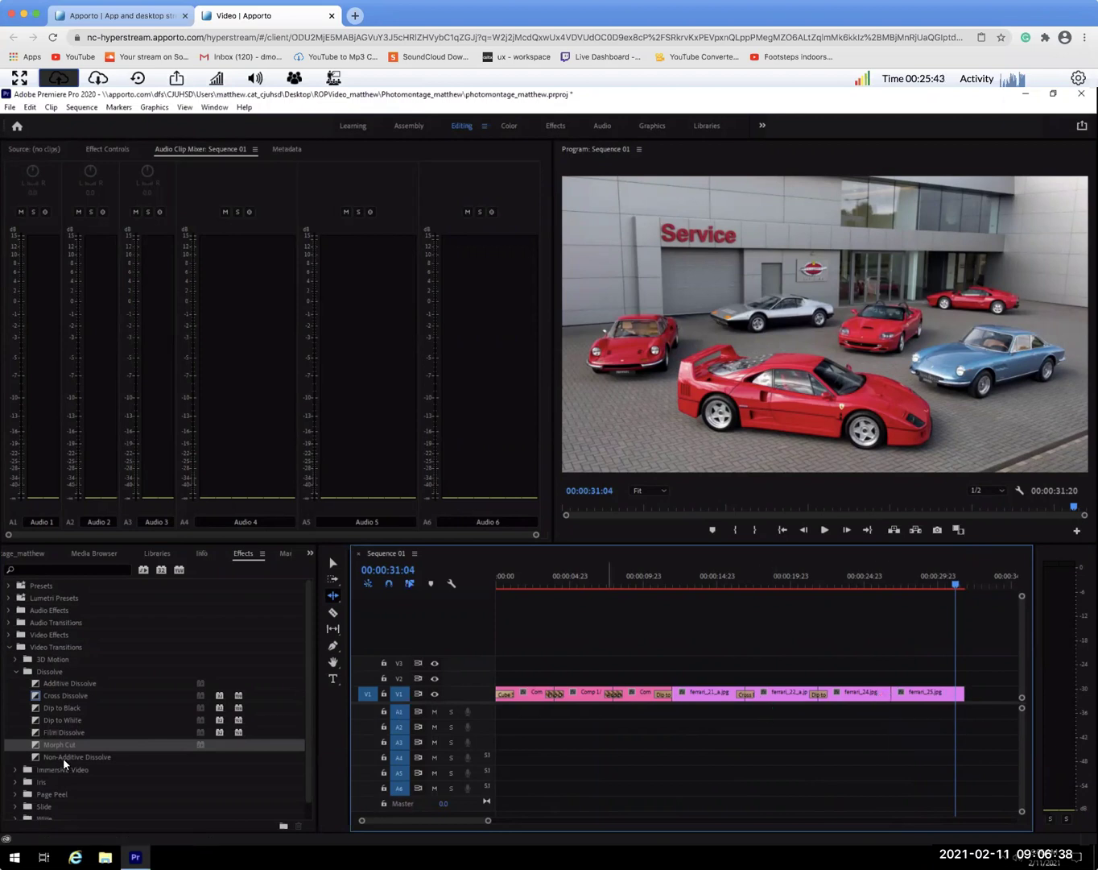
left_click_drag(38, 751, 895, 701)
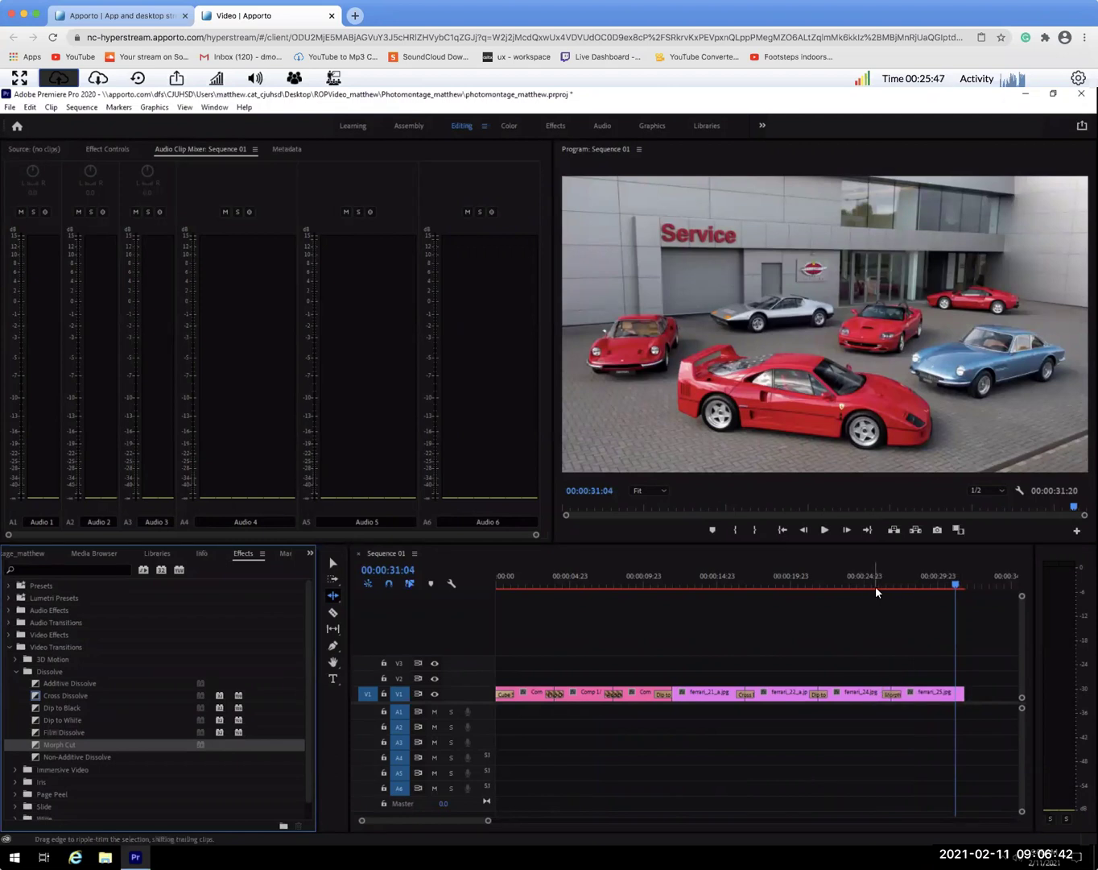
- Play the section across the last cut twice to preview the Morph Cut transition
left_click(869, 583)
key("space")
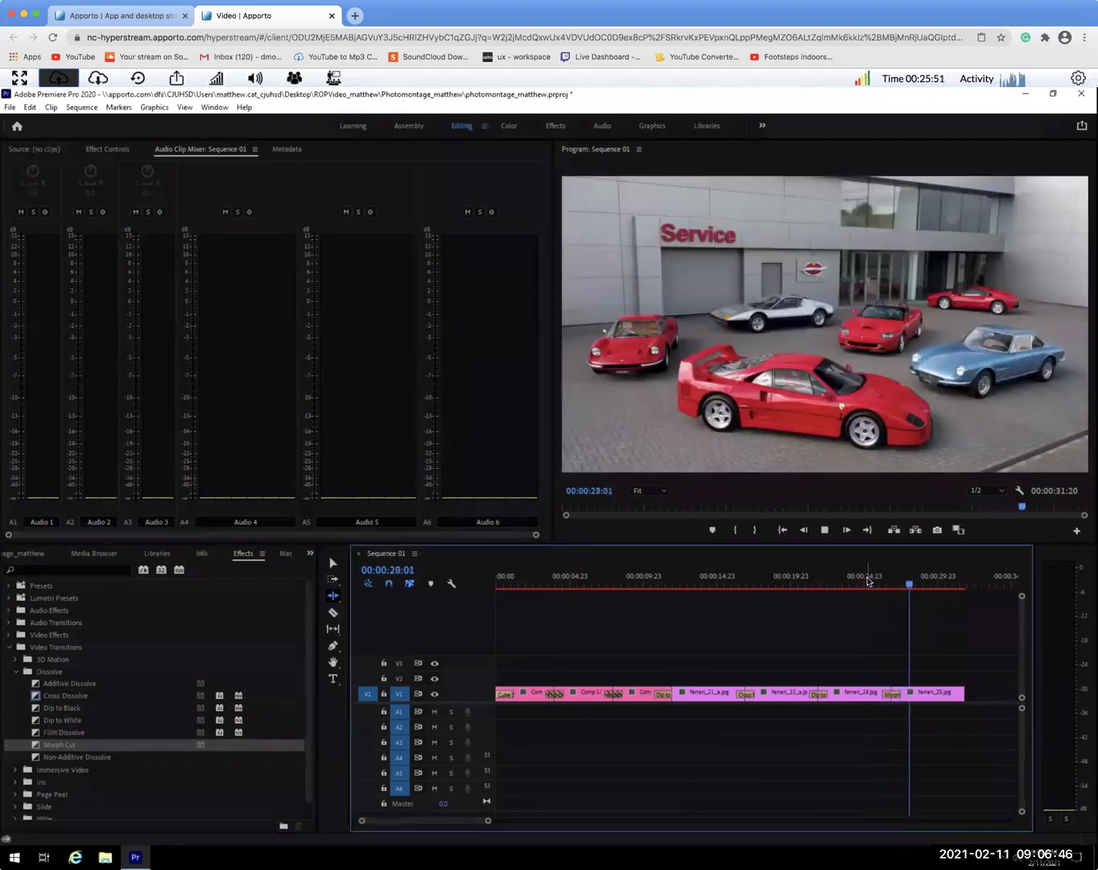
left_click(868, 583)
key("space")
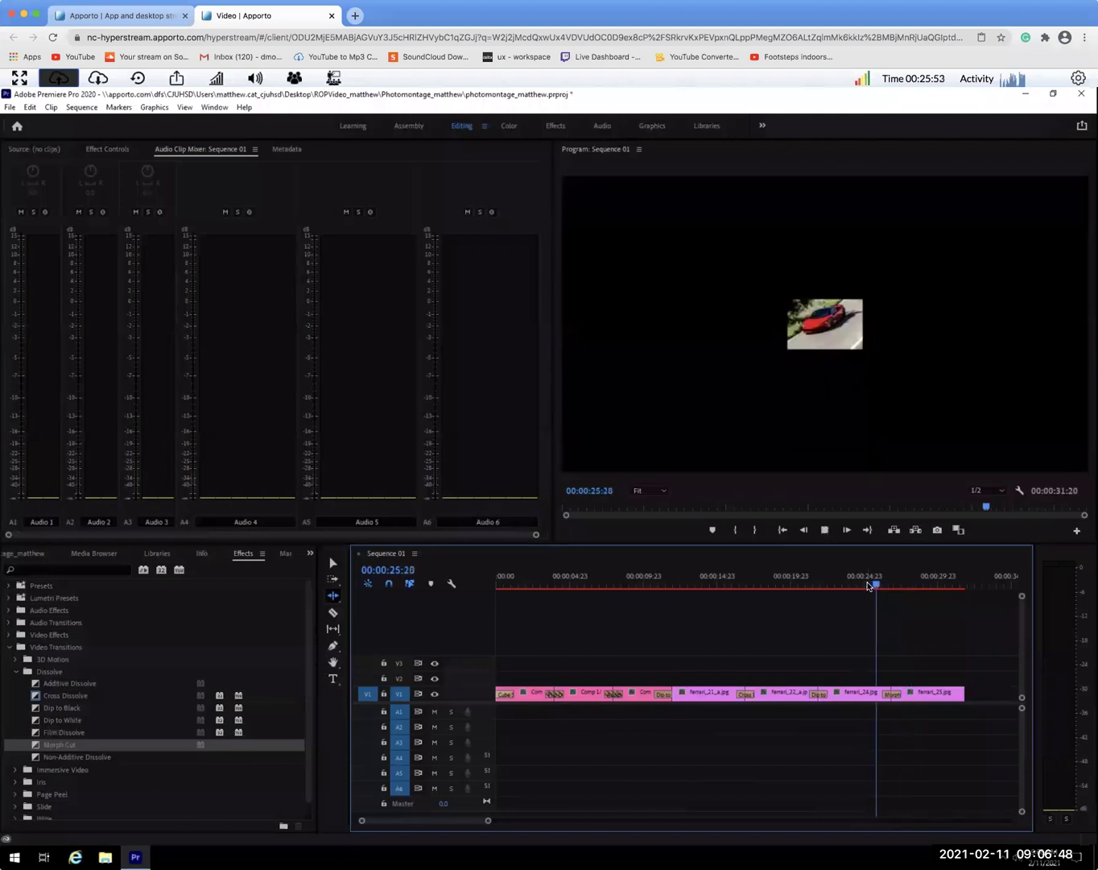
key("space")
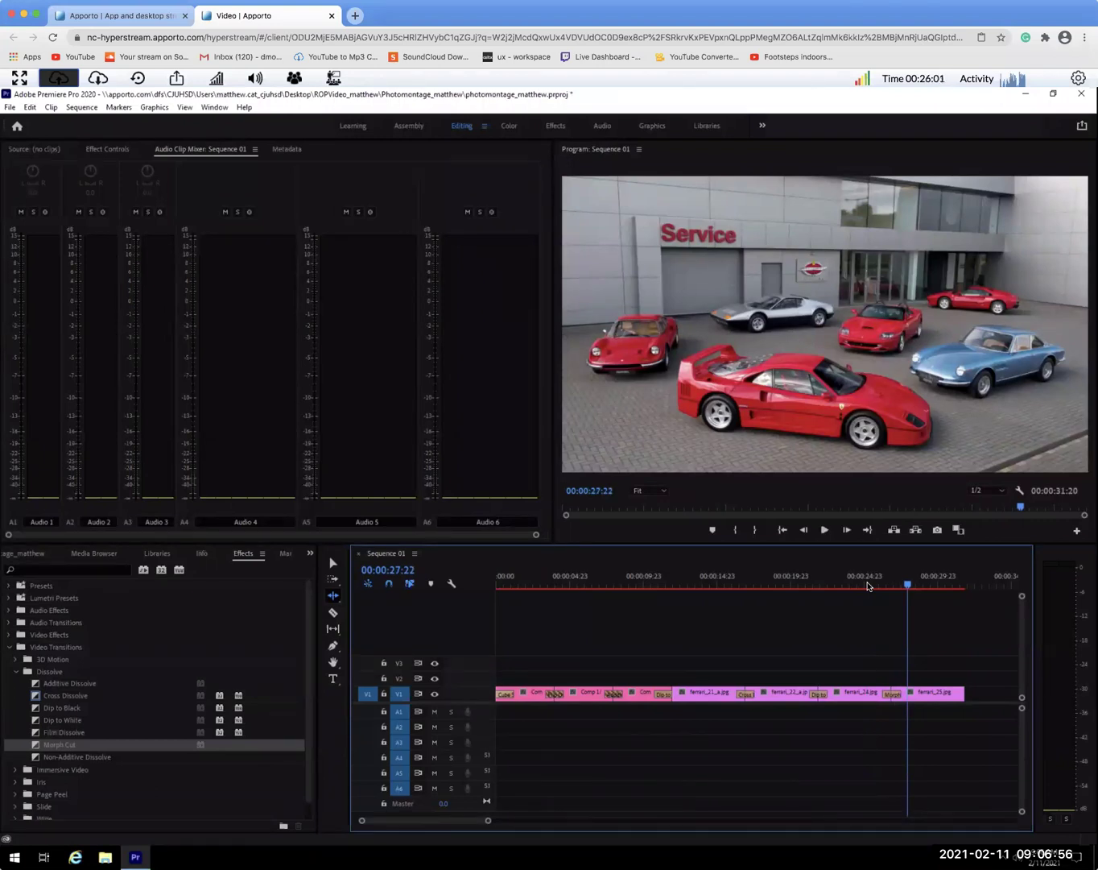
mouse_move(906, 585)
left_mouse_down()
mouse_move(876, 588)
mouse_move(922, 587)
left_mouse_up()
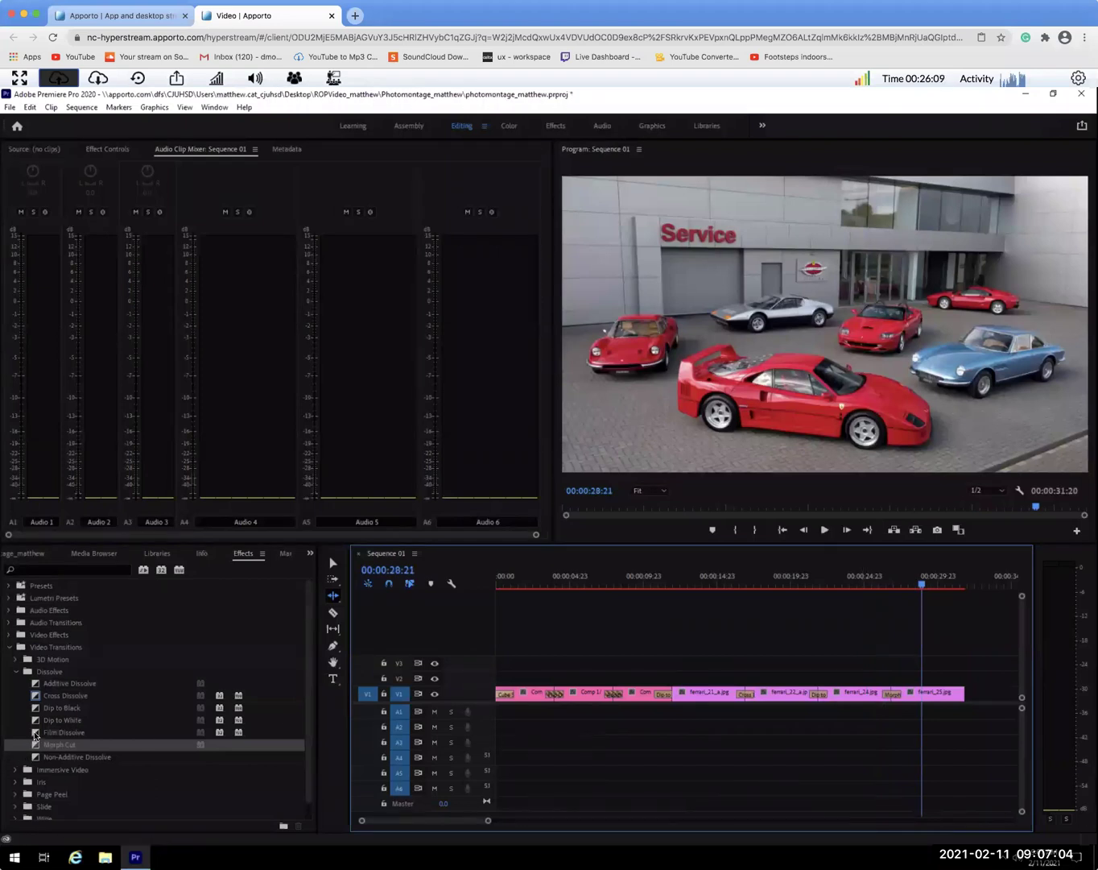
- Apply Film Dissolve to the end of ferrari_25.jpg and play the sequence's ending to preview it
left_click_drag(36, 734, 964, 694)
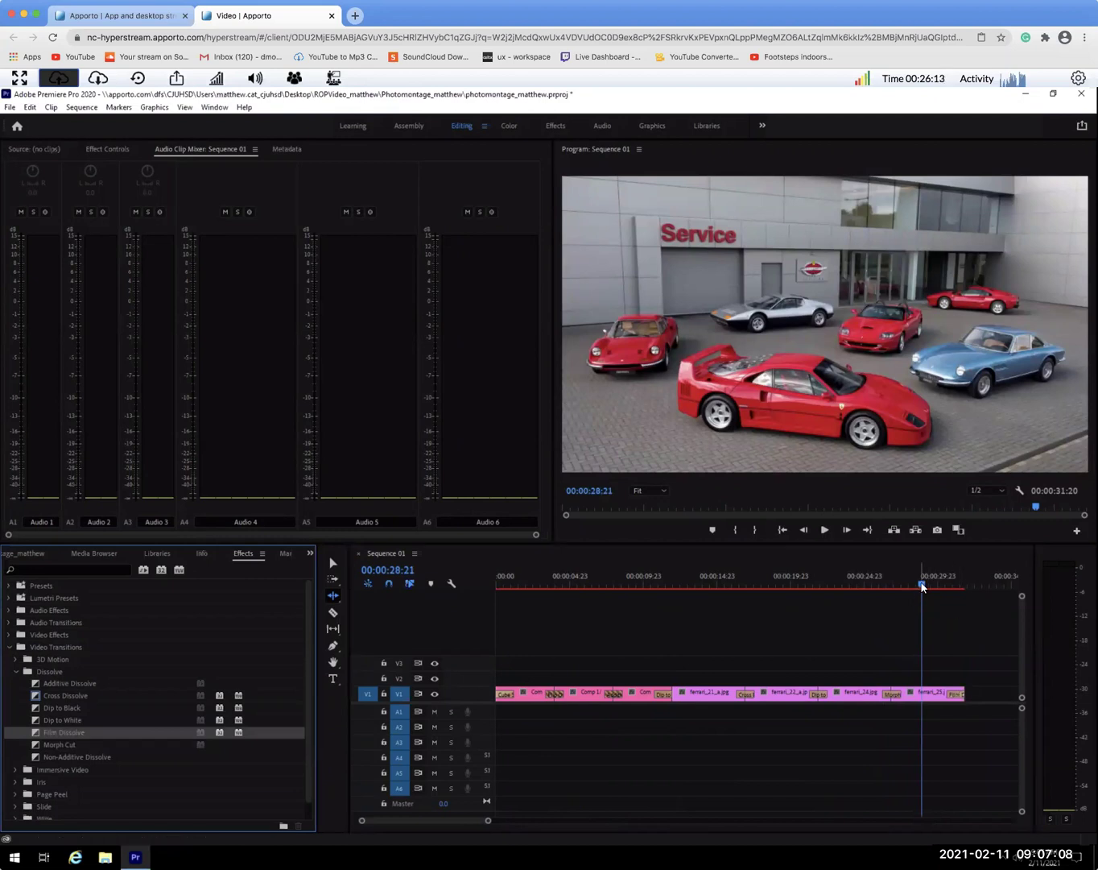
left_click_drag(921, 585, 944, 586)
key("space")
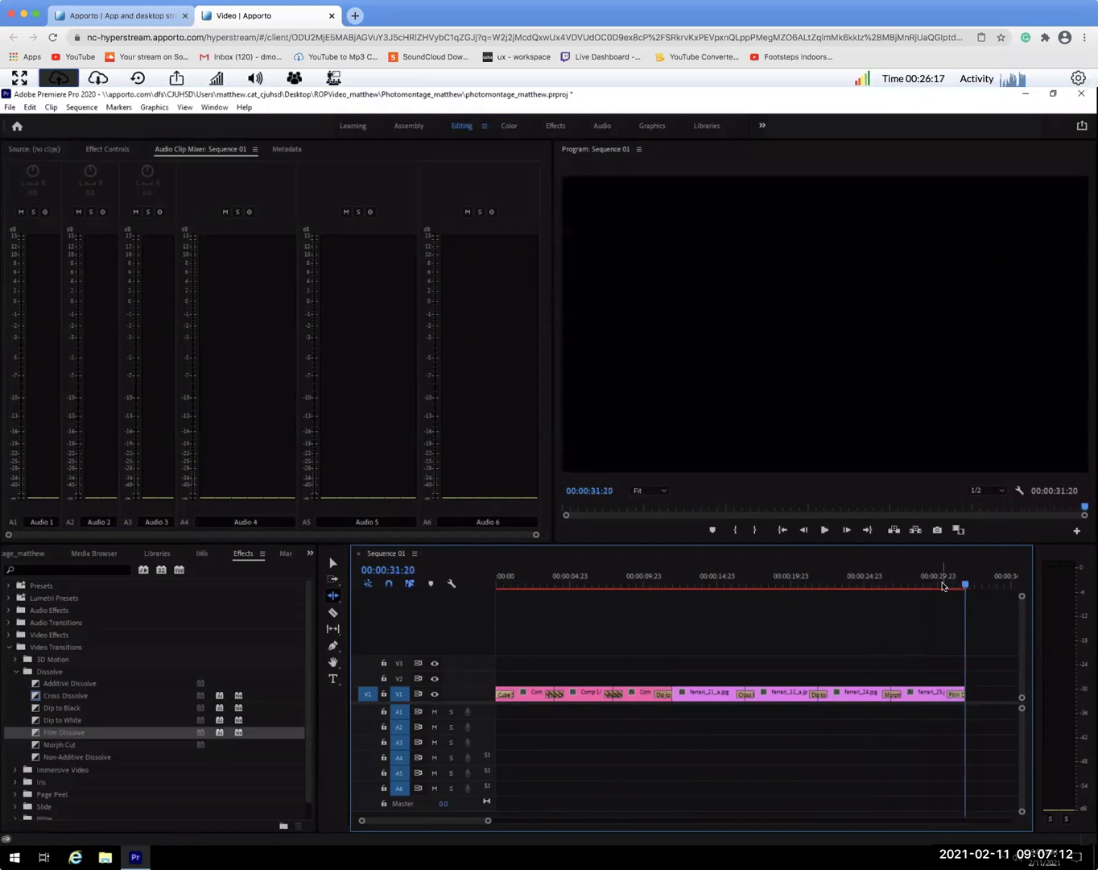
- Stop playback and replace the Morph Cut between ferrari_24.jpg and ferrari_25.jpg with Non-Additive Dissolve
key("space")
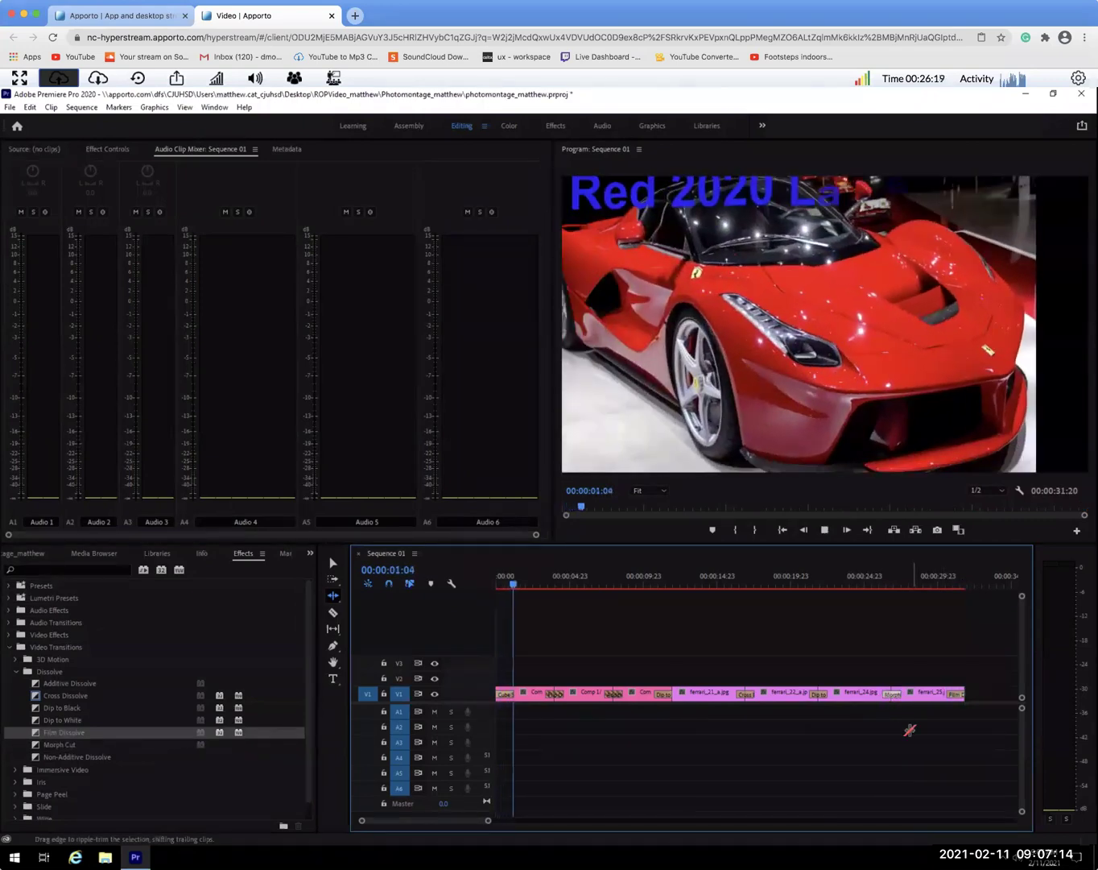
key("space")
key("Delete")
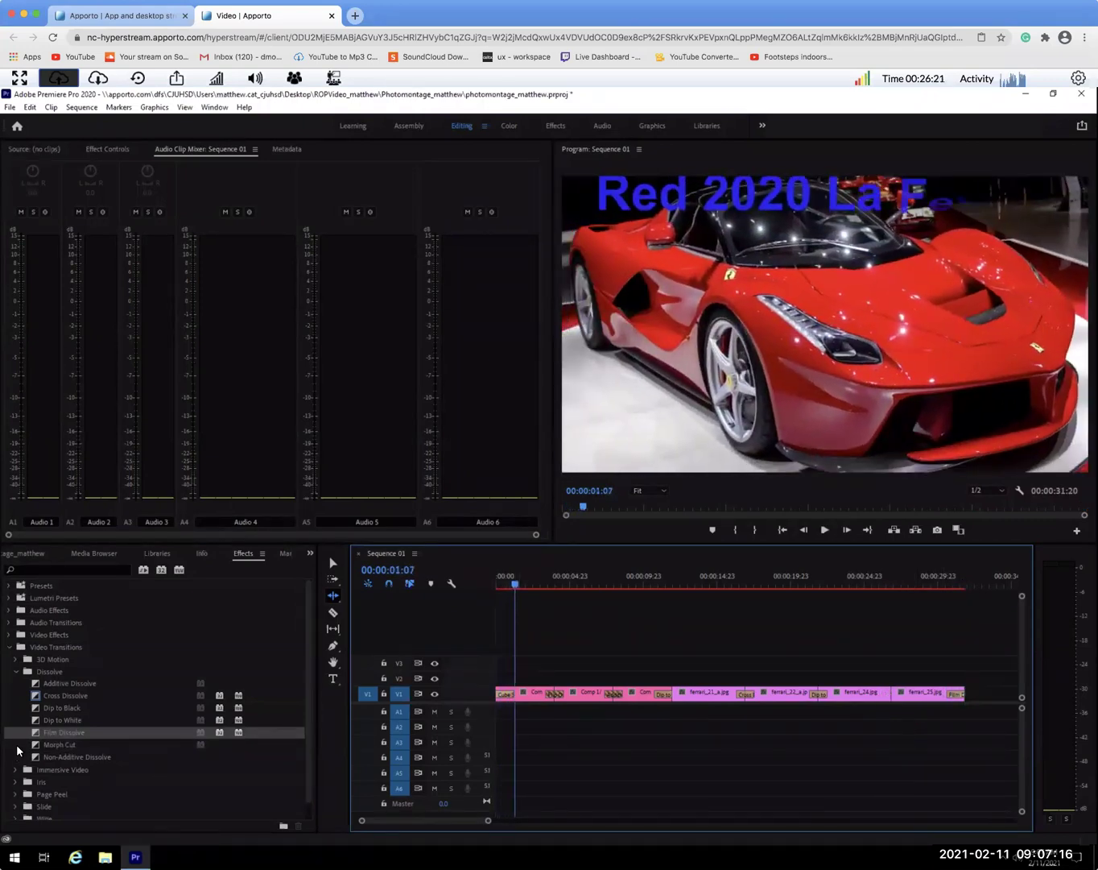
left_click_drag(34, 761, 890, 692)
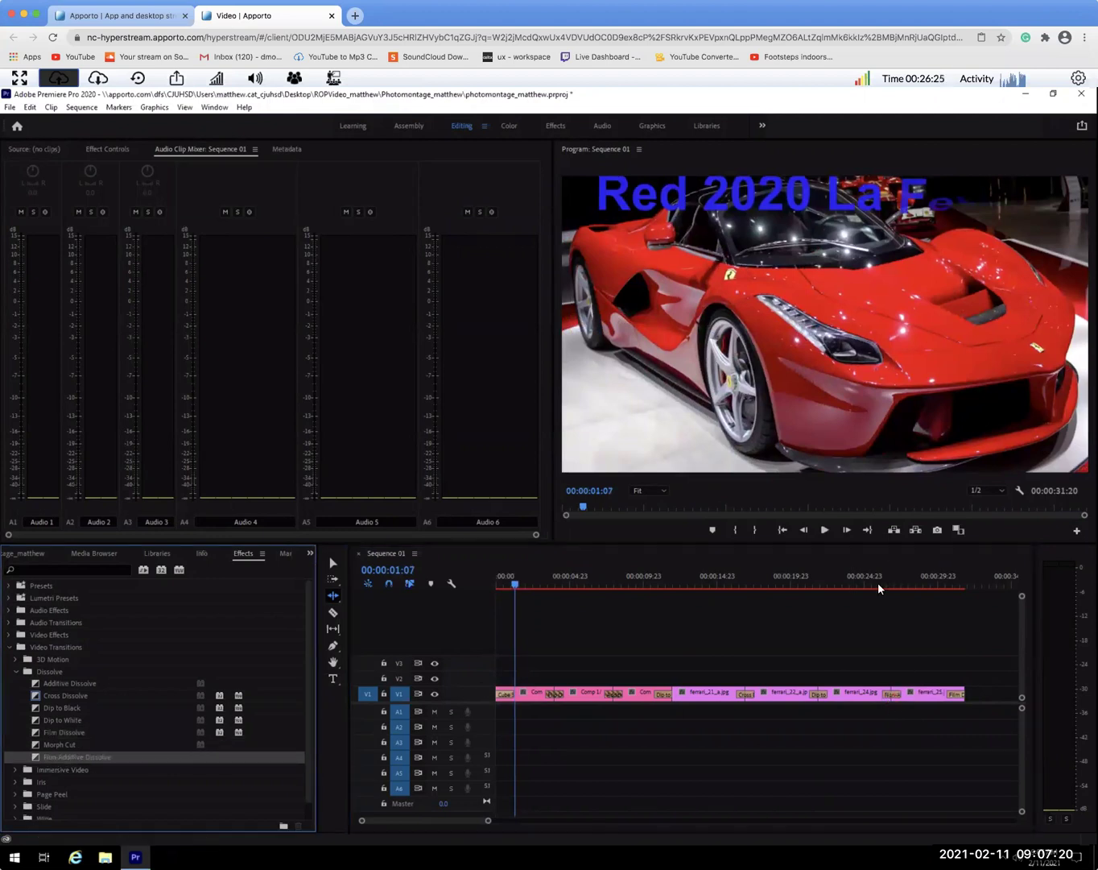
- Play across the last cut to preview the Non-Additive Dissolve, and switch back to the Selection tool
left_click(878, 584)
key("space")
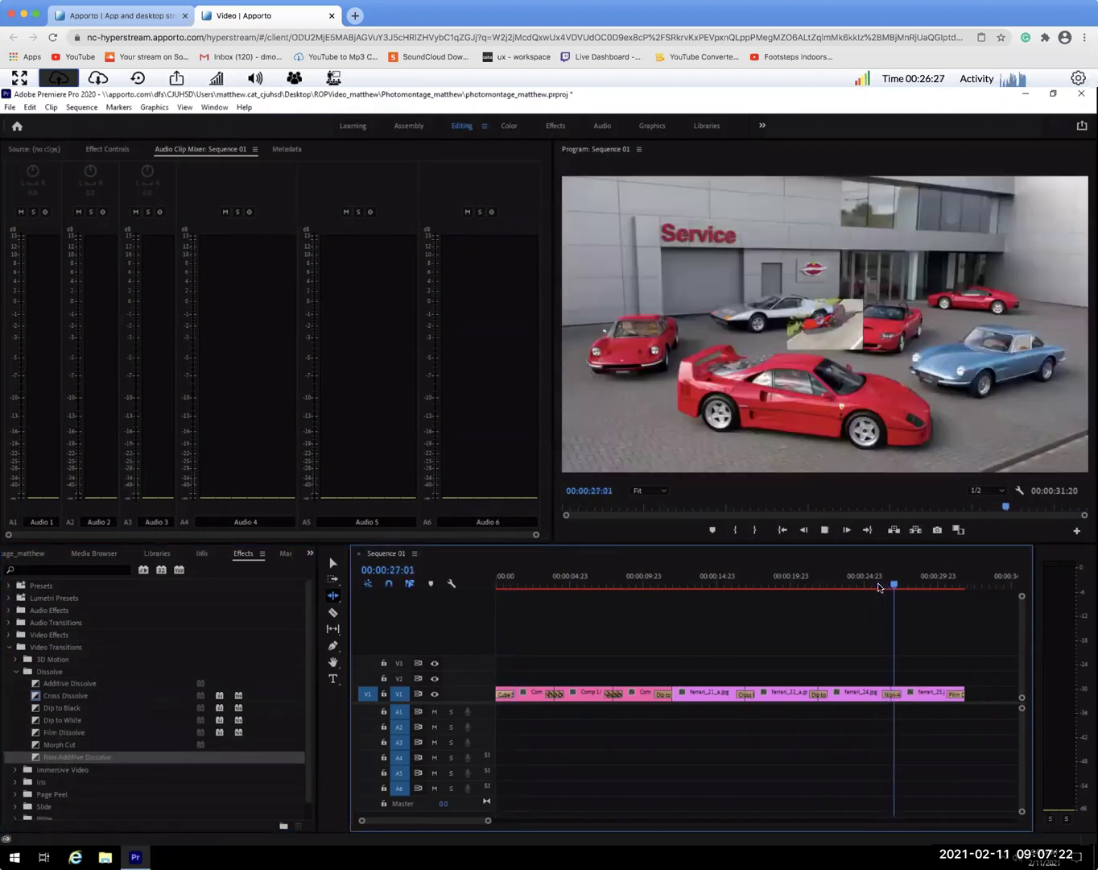
key("space")
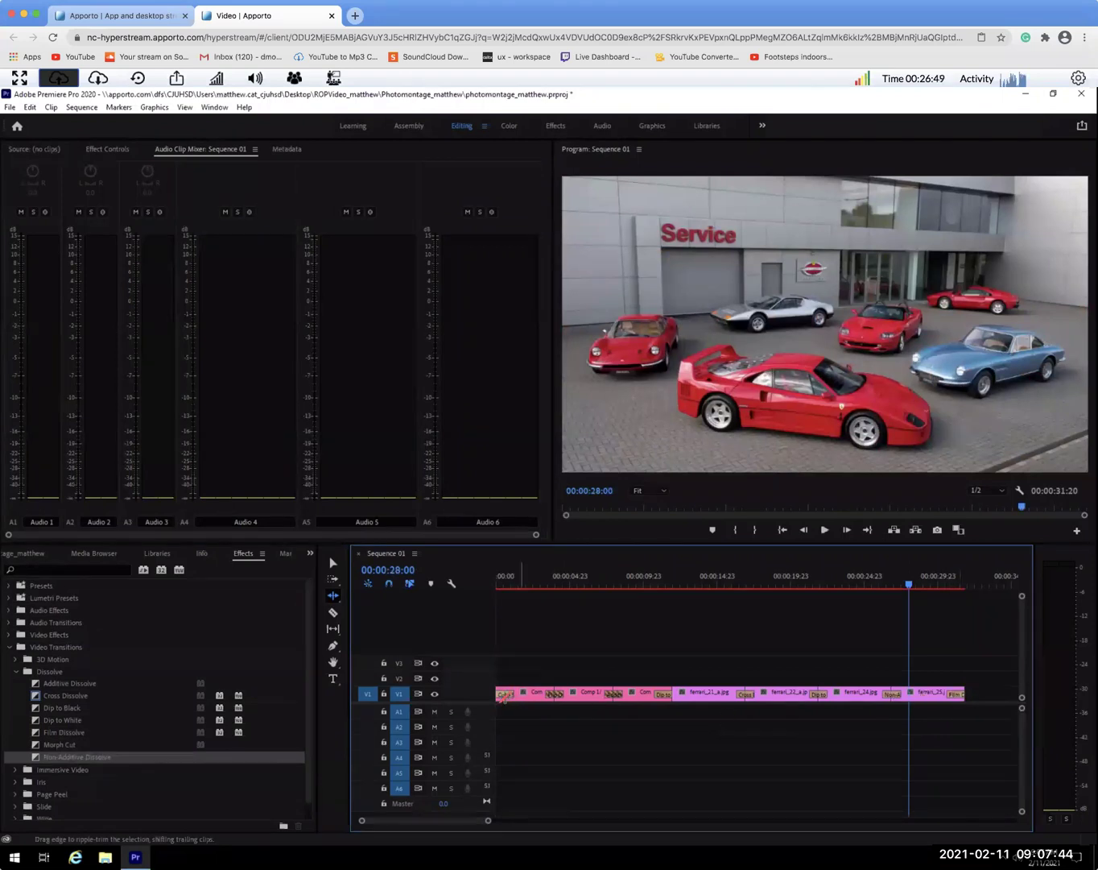
left_click(334, 563)
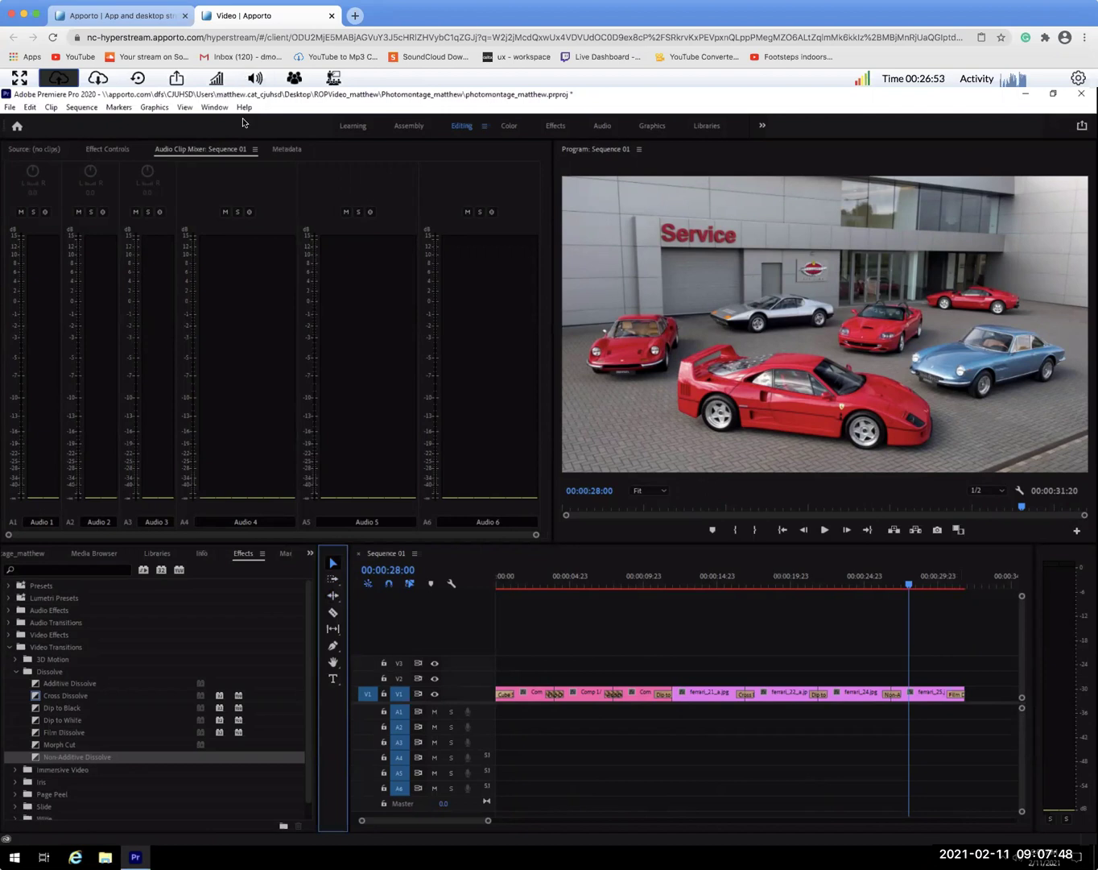